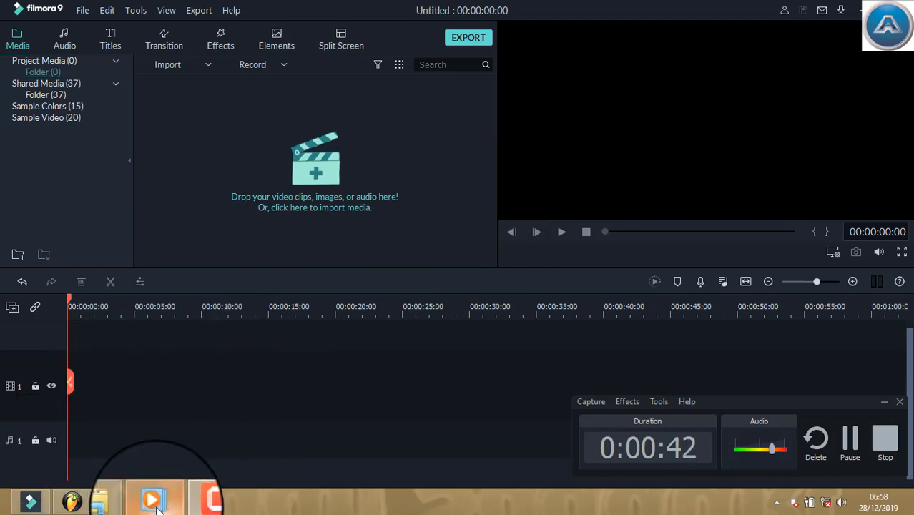
Bring up the Windows Media Player window showing the bbbbbr video and close it
mouse_move(157, 505)
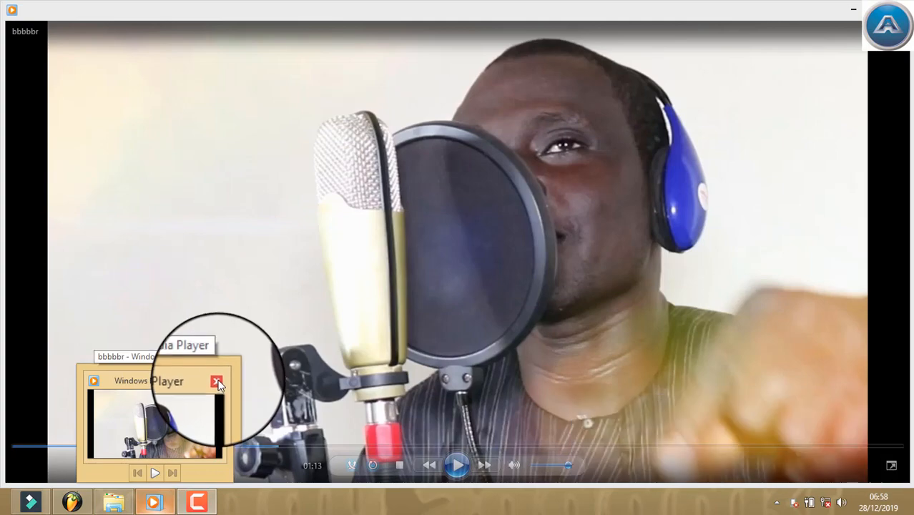
click(171, 422)
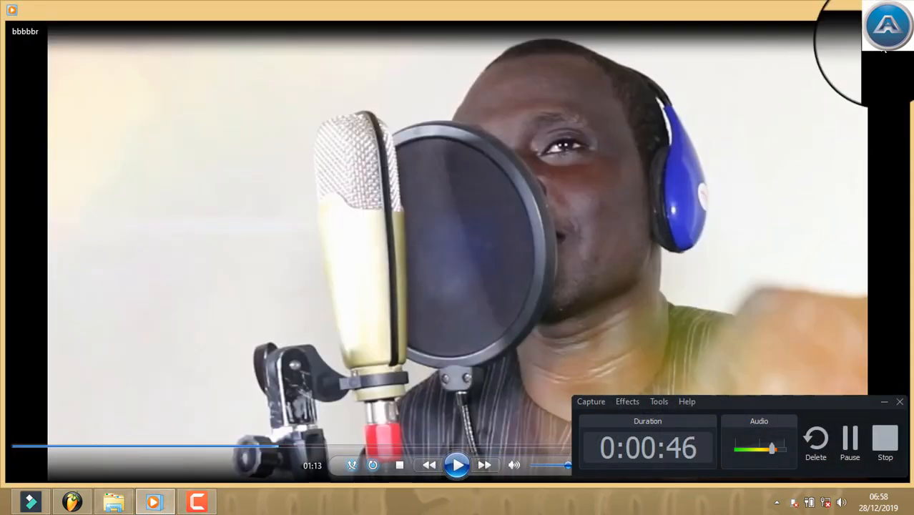
click(898, 10)
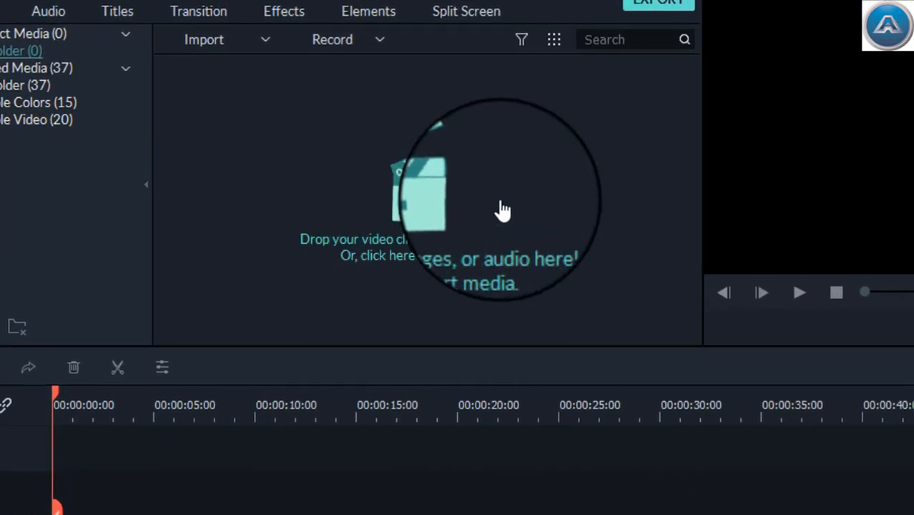
Import the bbbbbr video and place it on video track 1, starting about 17 seconds into the timeline
click(428, 219)
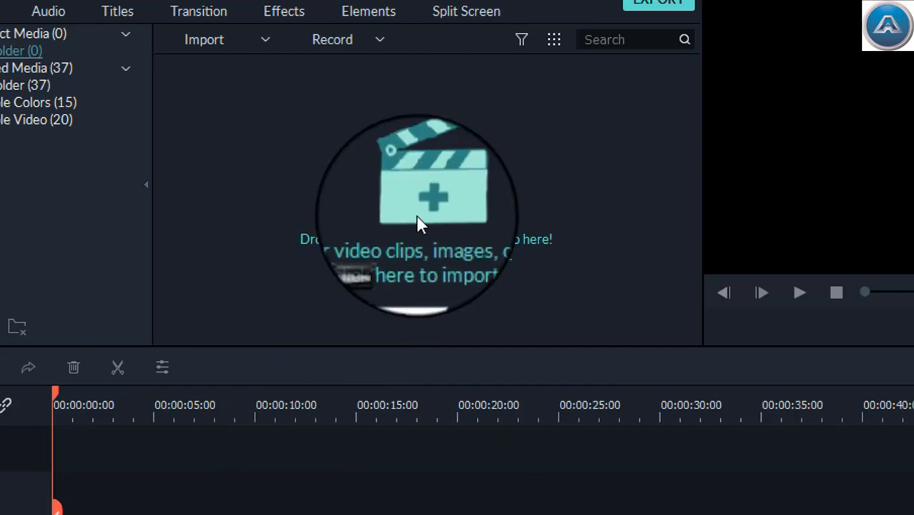
drag(416, 220, 426, 212)
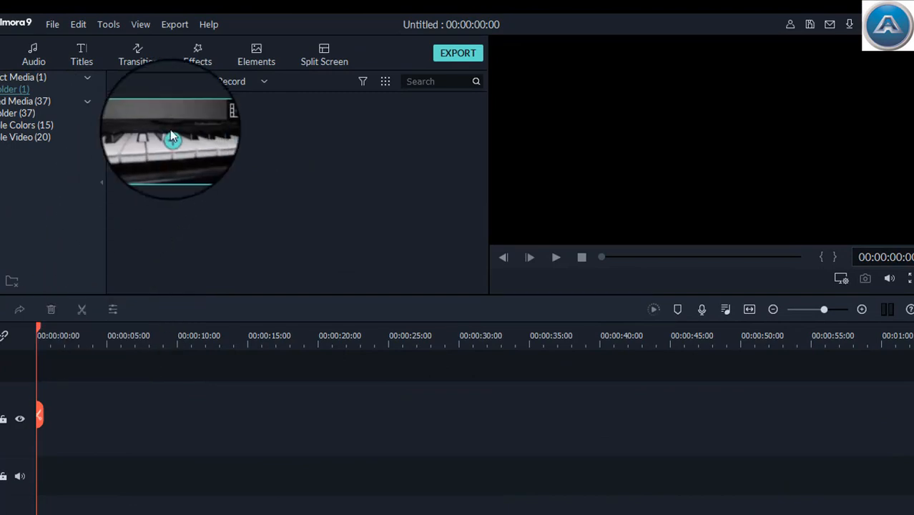
drag(172, 135, 76, 443)
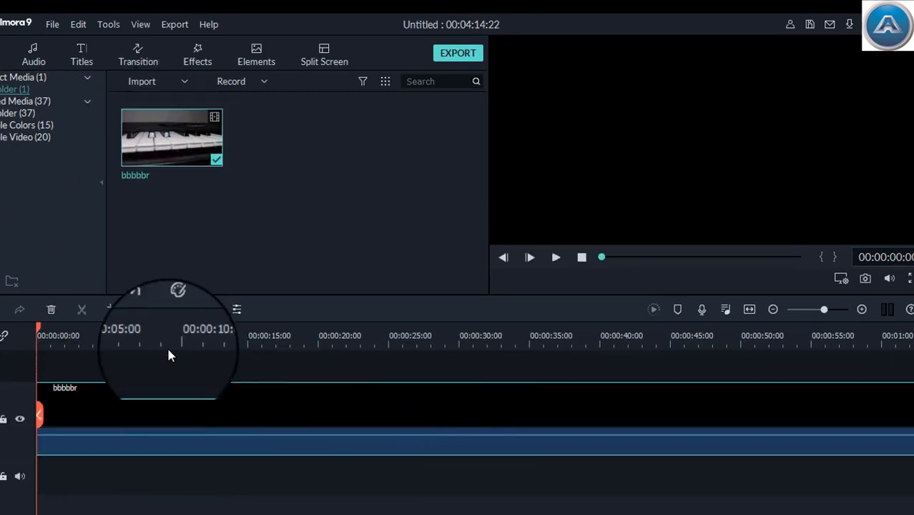
drag(319, 452, 322, 452)
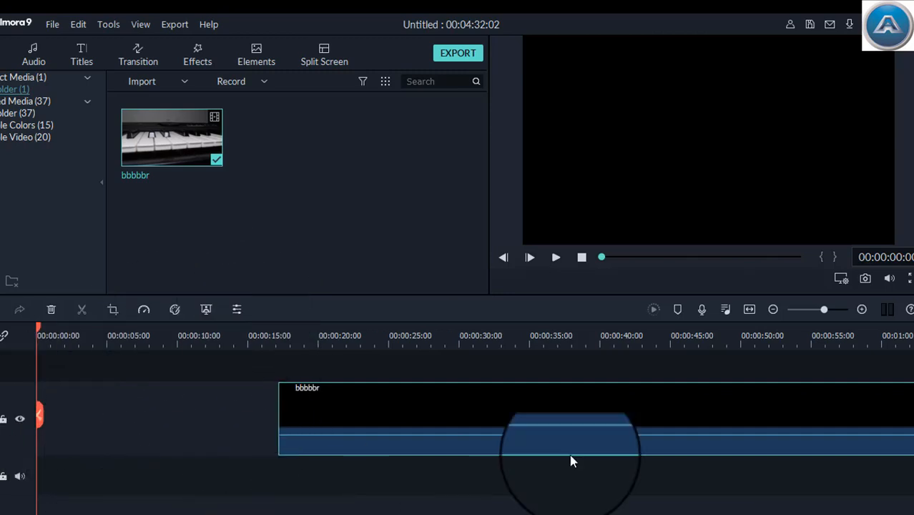
Split the bbbbbr clip at 00:01:07:09
mouse_move(824, 309)
mouse_down()
mouse_move(809, 313)
mouse_move(822, 309)
mouse_up()
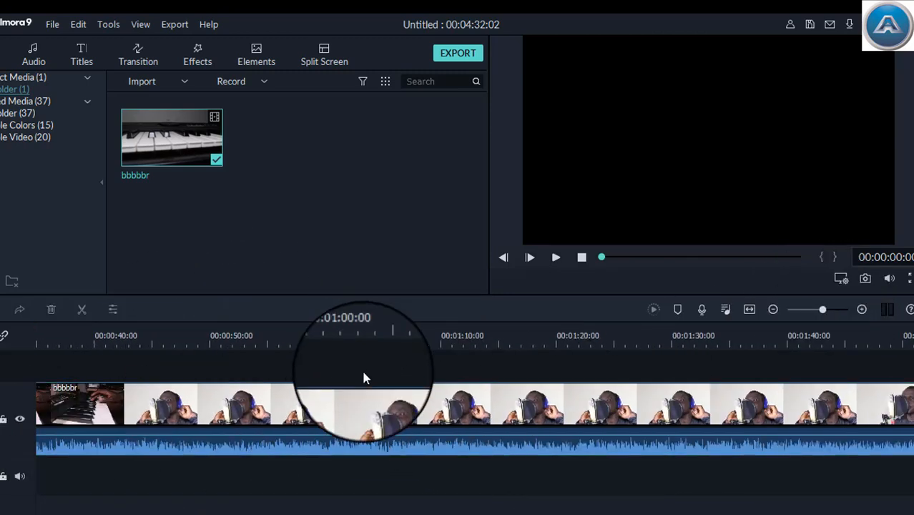
click(412, 336)
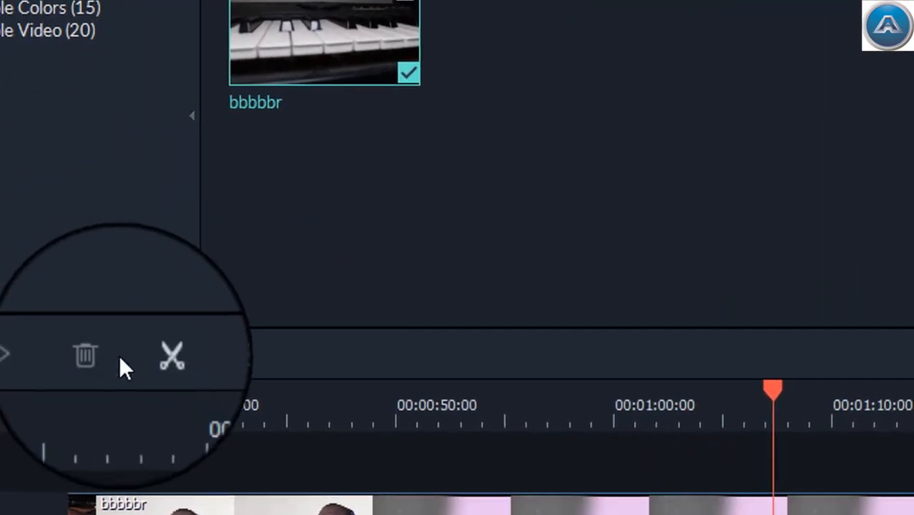
click(162, 355)
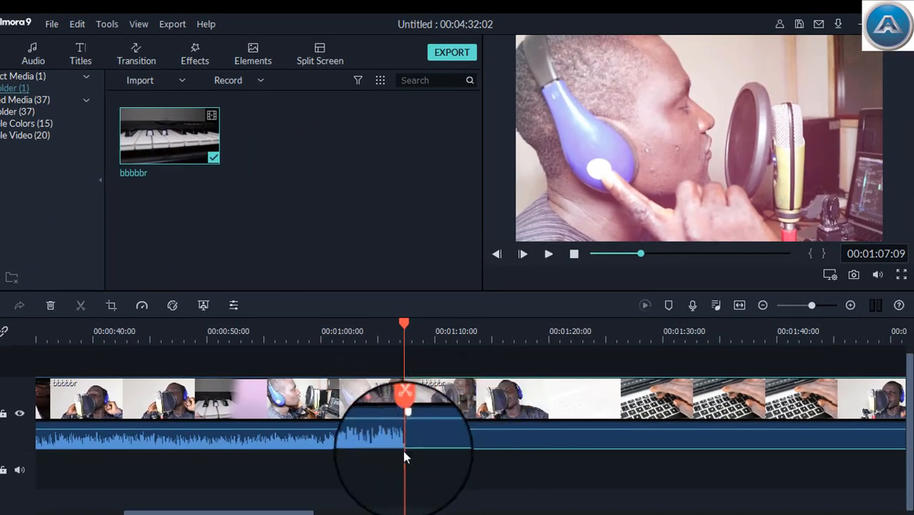
Move the first half of the split clip up to track 2 so its end overlaps the second half by about 2 seconds
mouse_move(404, 453)
mouse_down()
mouse_move(347, 361)
mouse_move(347, 387)
mouse_move(366, 410)
mouse_move(359, 420)
mouse_up()
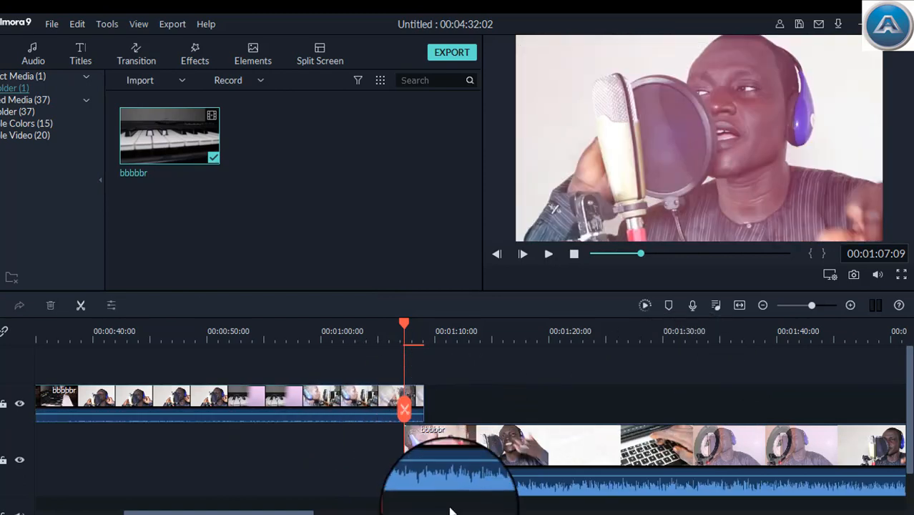
click(365, 459)
scroll(373, 481, down, 1)
click(536, 513)
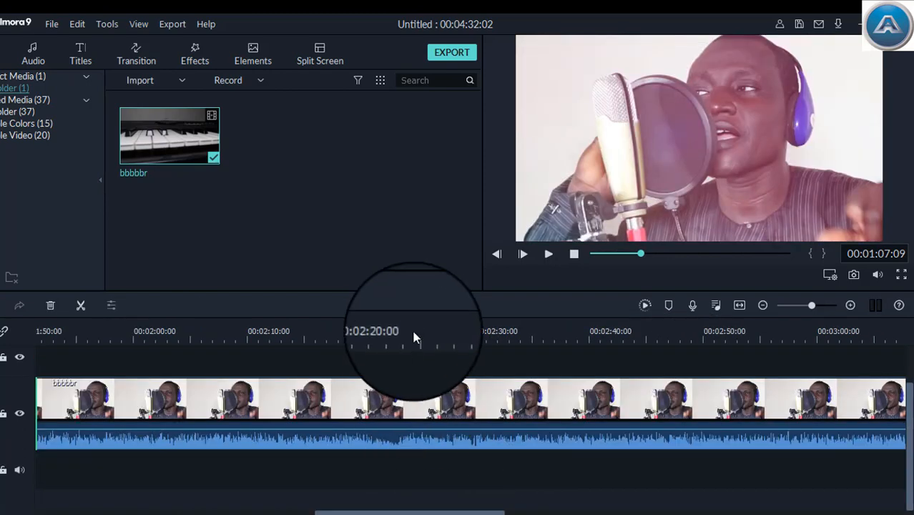
drag(396, 512, 194, 512)
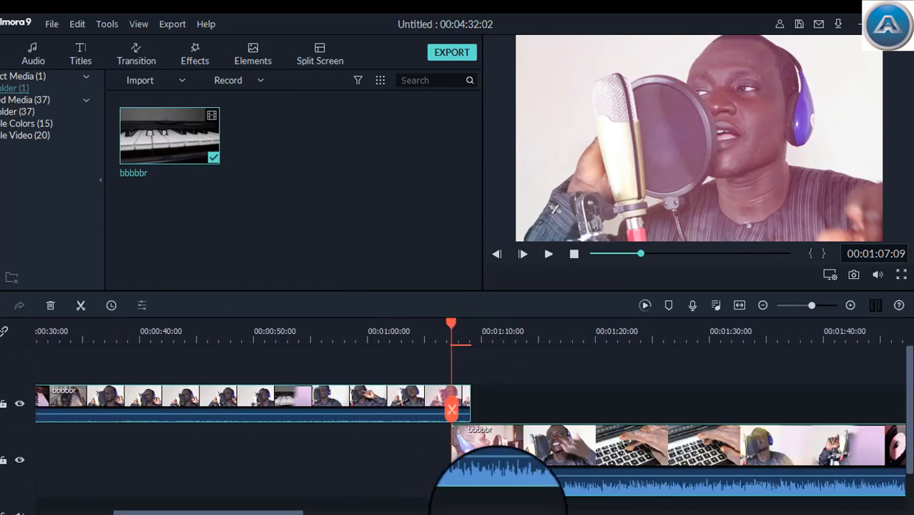
scroll(466, 353, down, 1)
Shift both bbbbbr clips together about 15 seconds later on the timeline
drag(463, 348, 459, 354)
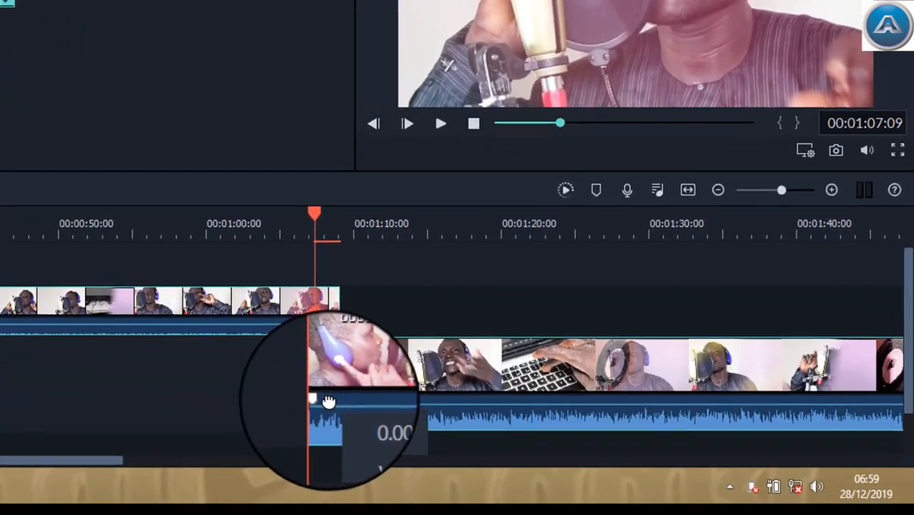
right_click(463, 467)
click(357, 264)
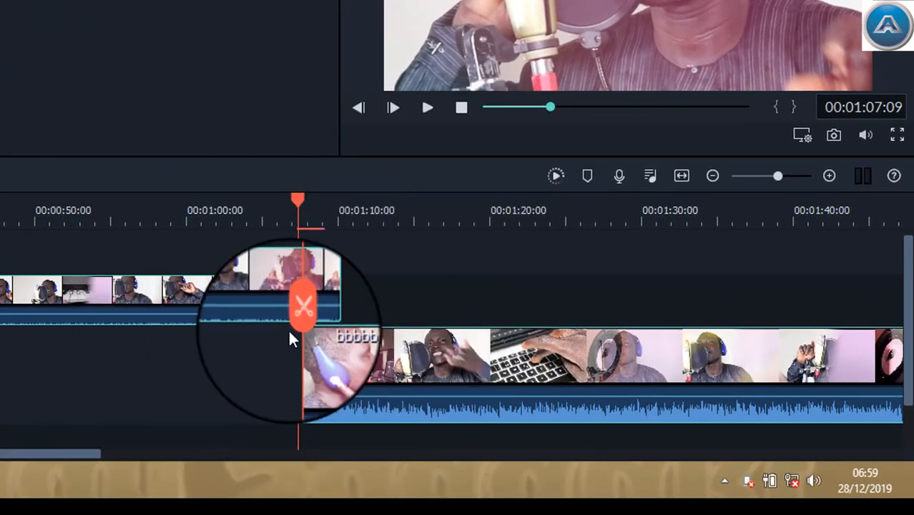
drag(227, 297, 520, 279)
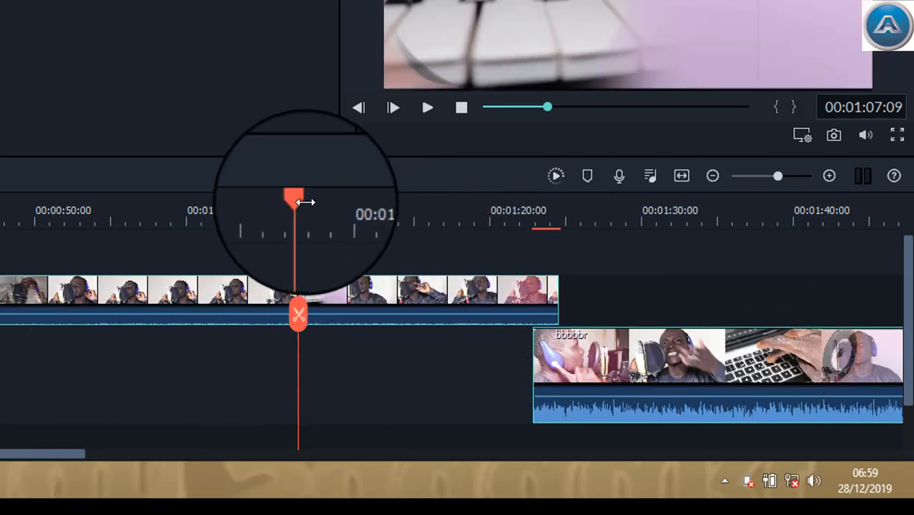
Add the Aegean filter on track 3 at 00:01:03:24, above the track 2 clip, and ripple delete it
drag(289, 211, 246, 209)
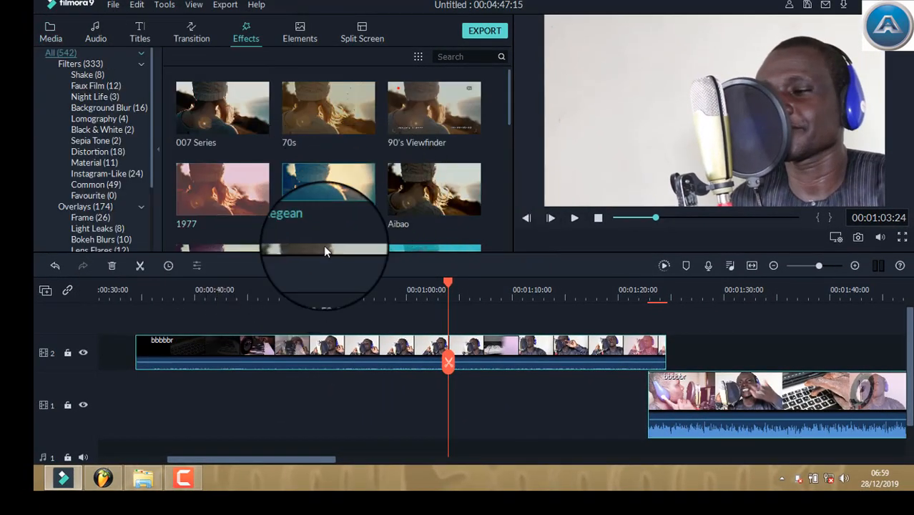
drag(294, 193, 565, 352)
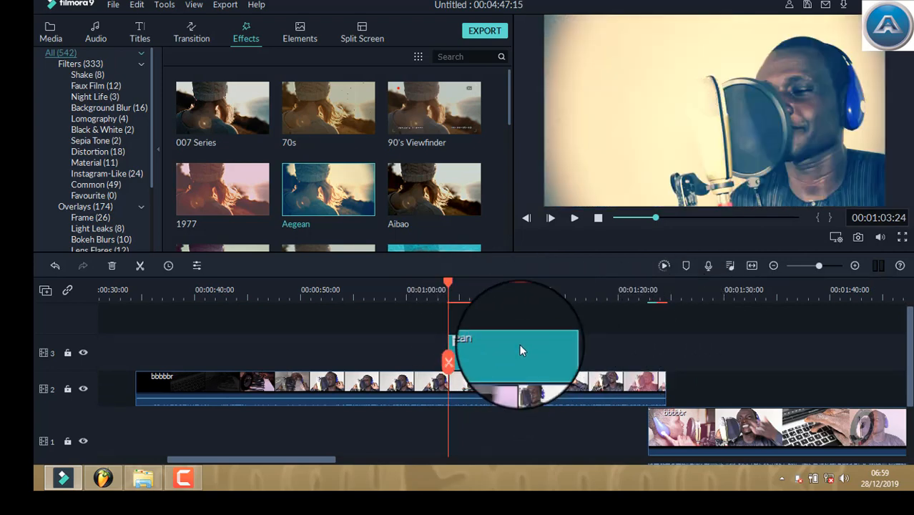
right_click(519, 345)
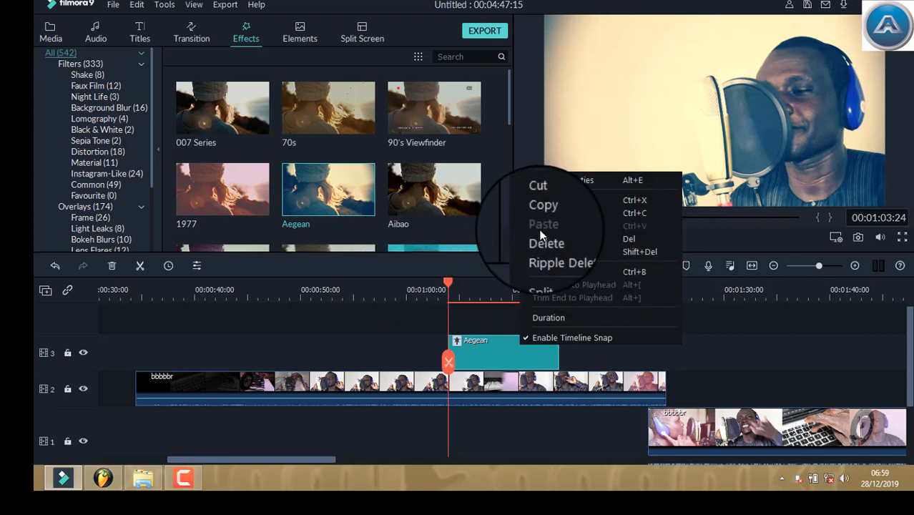
click(564, 259)
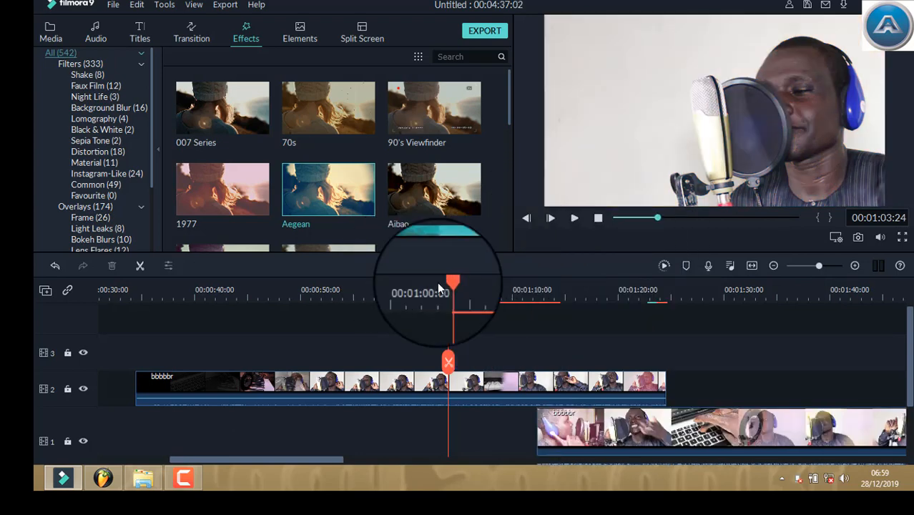
Check and close the track 2 clip's color settings, and shift both clips about 11 seconds earlier on the timeline
double_click(489, 395)
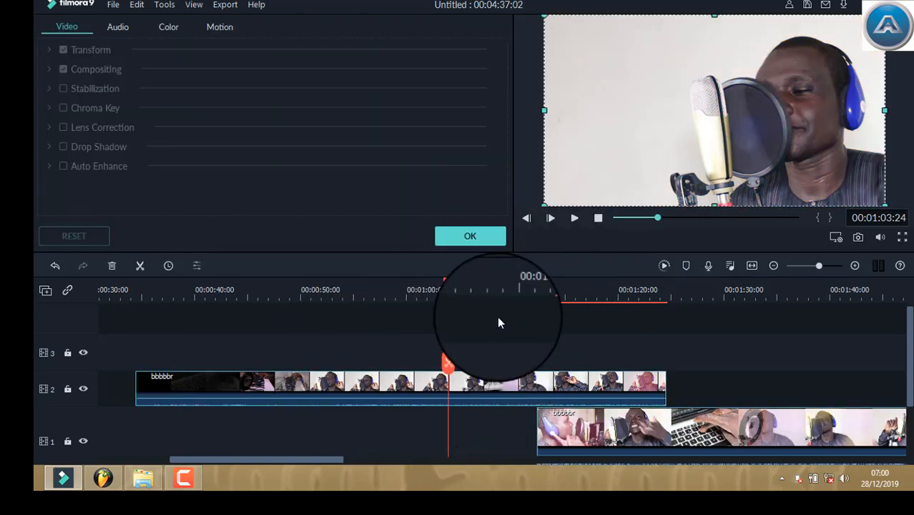
click(168, 26)
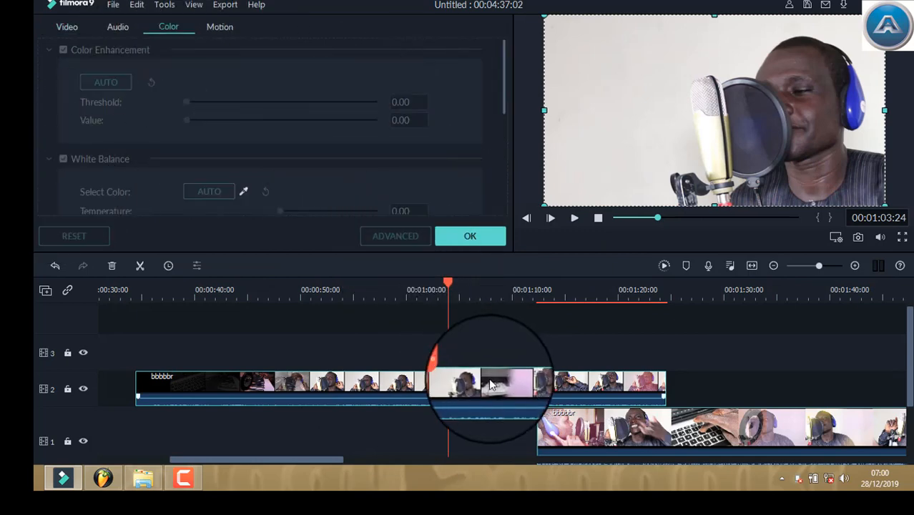
click(468, 234)
double_click(477, 403)
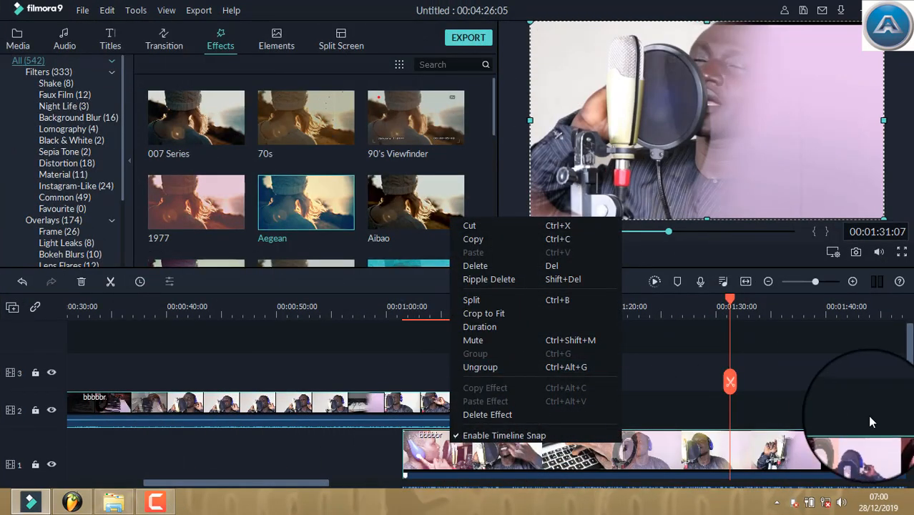
click(835, 390)
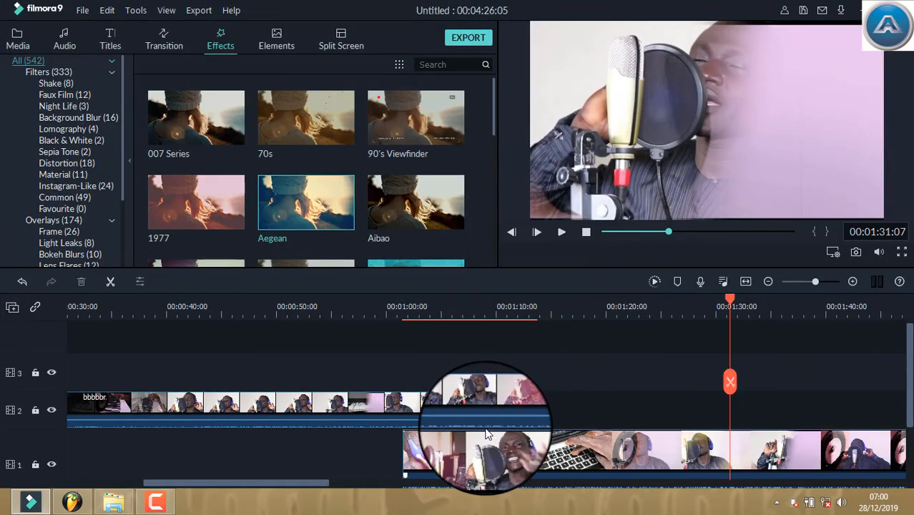
Move the playhead to 00:01:04:00 and ungroup the overlapping bbbbbr clips on tracks 1 and 2
click(430, 318)
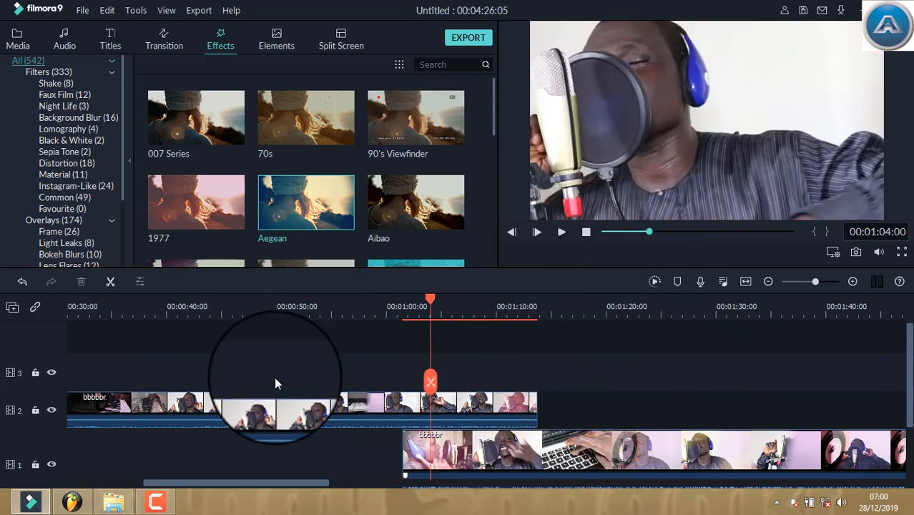
drag(564, 394, 475, 484)
scroll(602, 467, up, 2)
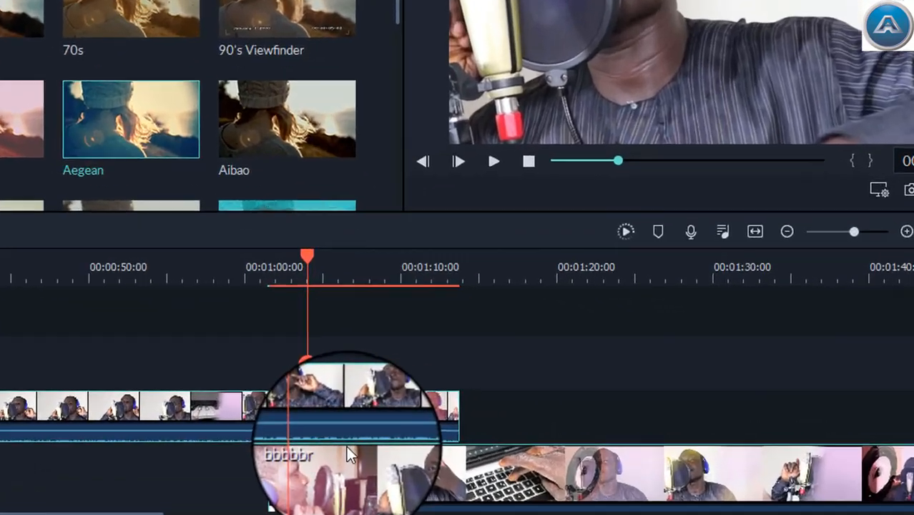
right_click(459, 436)
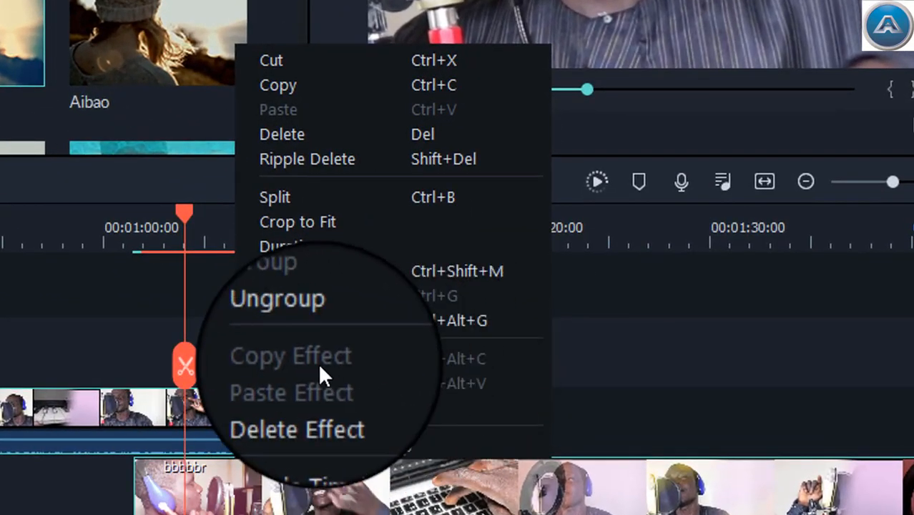
click(309, 319)
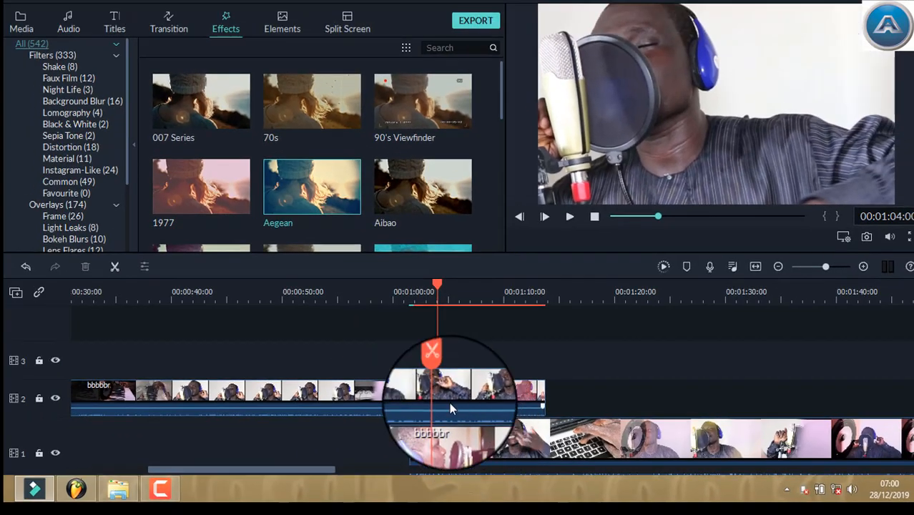
Set the track 2 clip's Color Enhancement threshold to 70.34 and value to 26.55
double_click(451, 405)
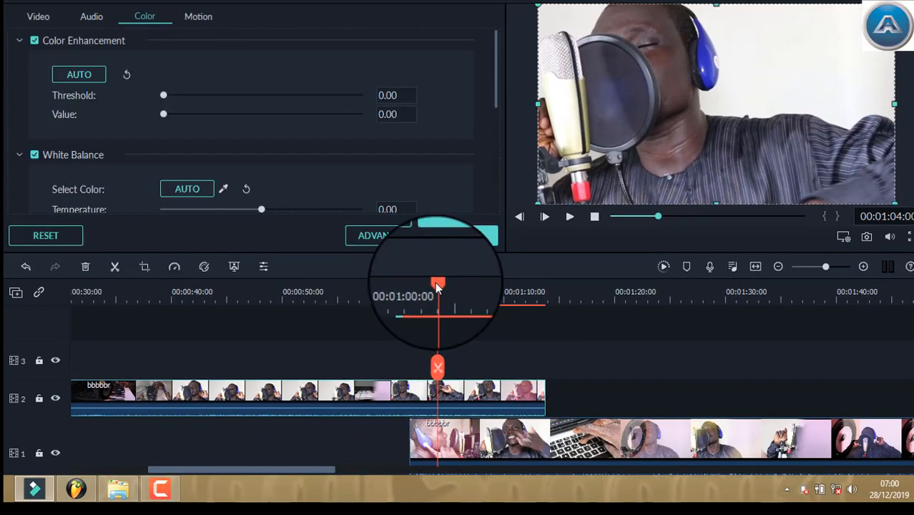
drag(435, 283, 439, 289)
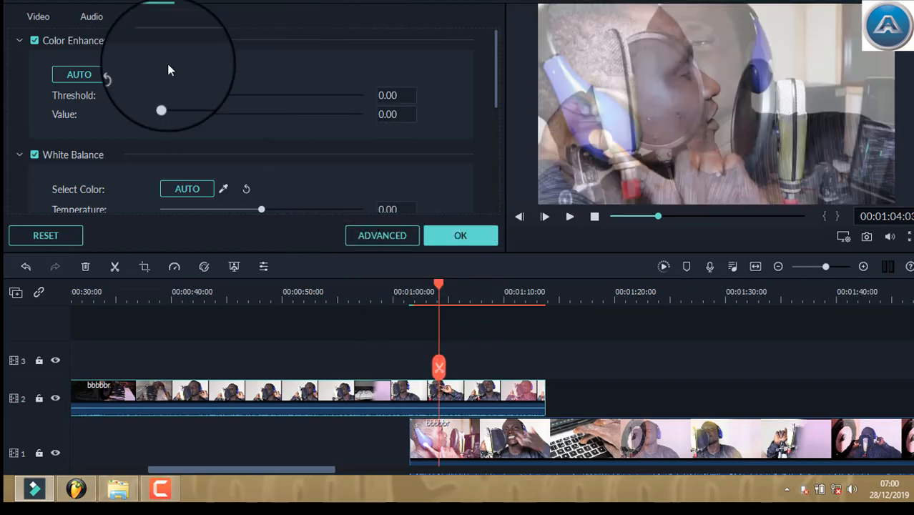
drag(163, 95, 219, 99)
drag(289, 104, 300, 99)
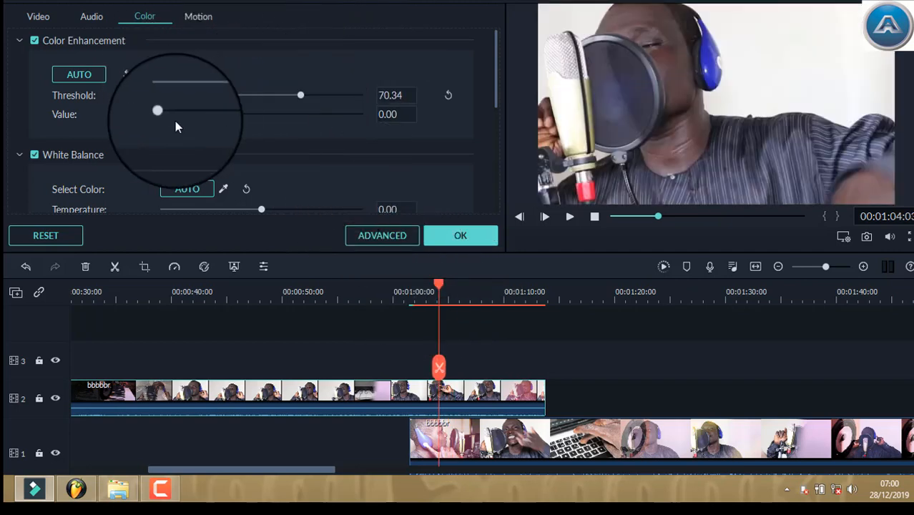
drag(374, 150, 214, 143)
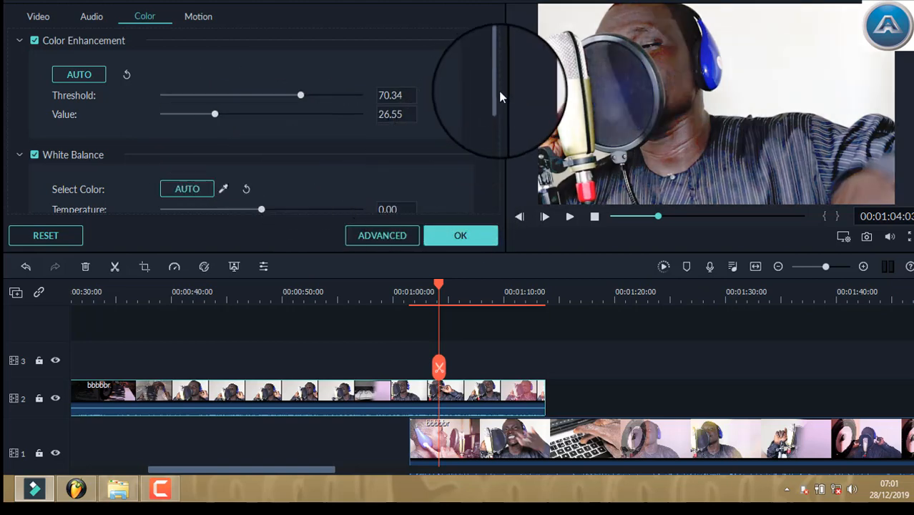
Set the track 2 clip's white balance to temperature 39.07 and tint 0.00, and its tone contrast to -13
scroll(438, 155, down, 3)
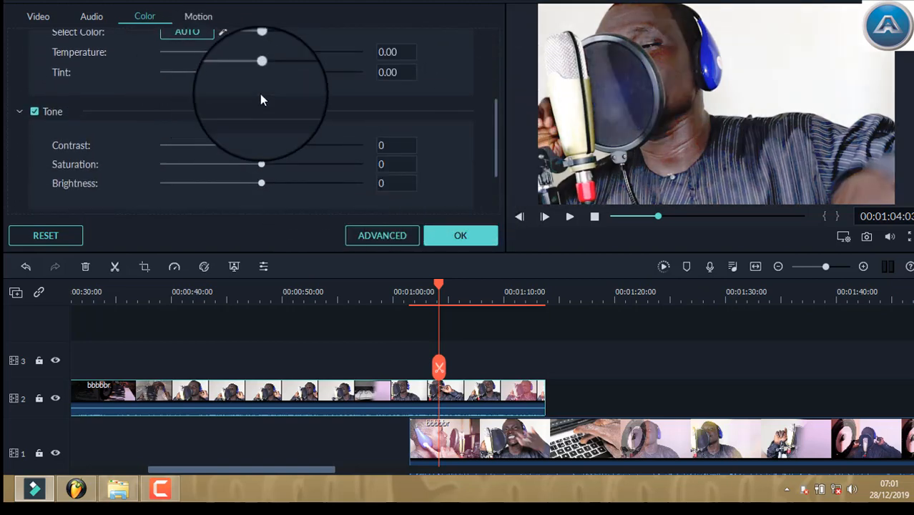
drag(286, 76, 251, 77)
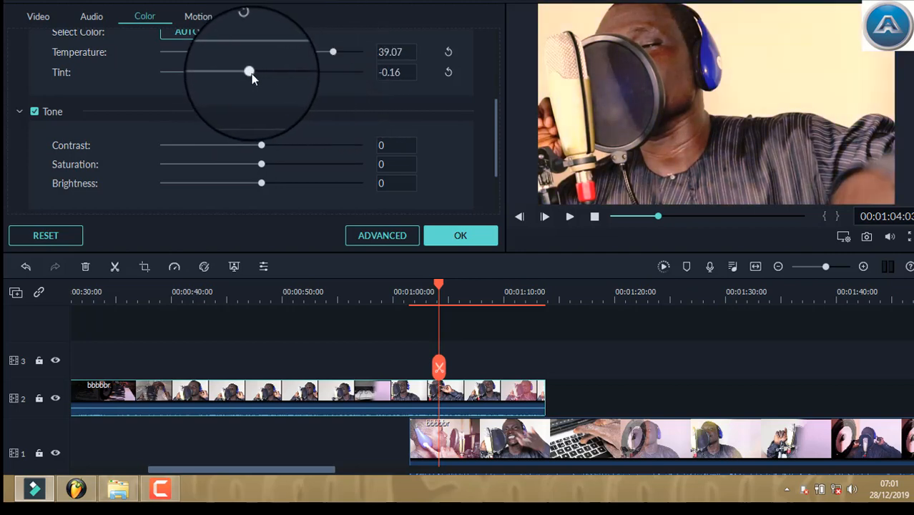
mouse_move(261, 145)
mouse_down()
mouse_move(322, 145)
mouse_move(234, 143)
mouse_move(249, 145)
mouse_up()
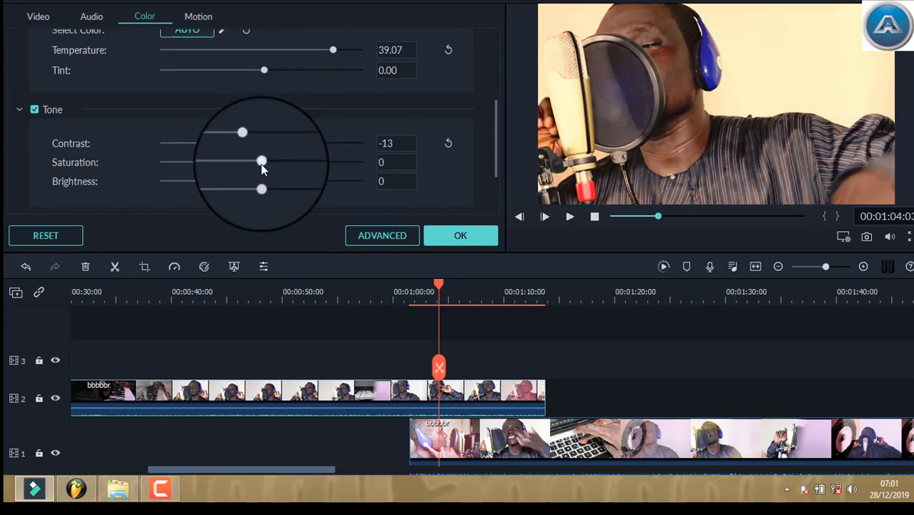
Set the tone contrast to 4, saturation to 35 and brightness to -31, and reset all of the clip's color settings
drag(261, 183, 230, 181)
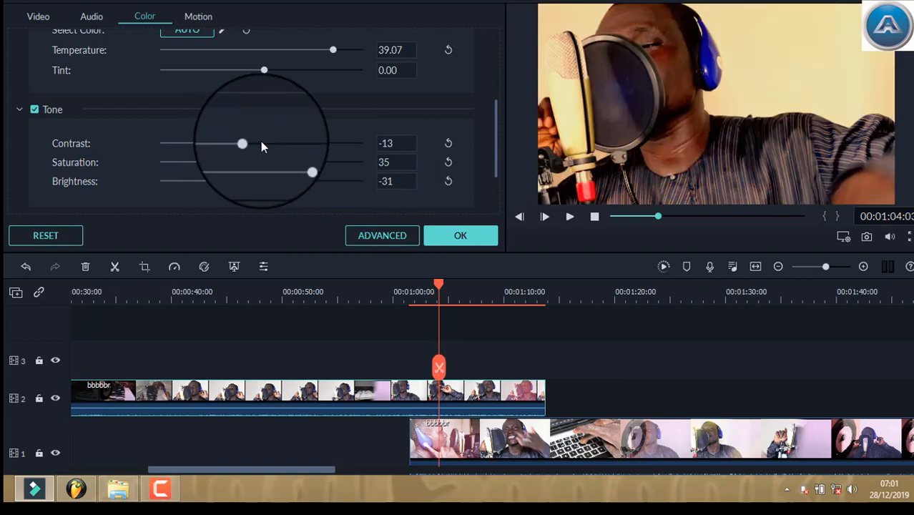
drag(261, 143, 264, 143)
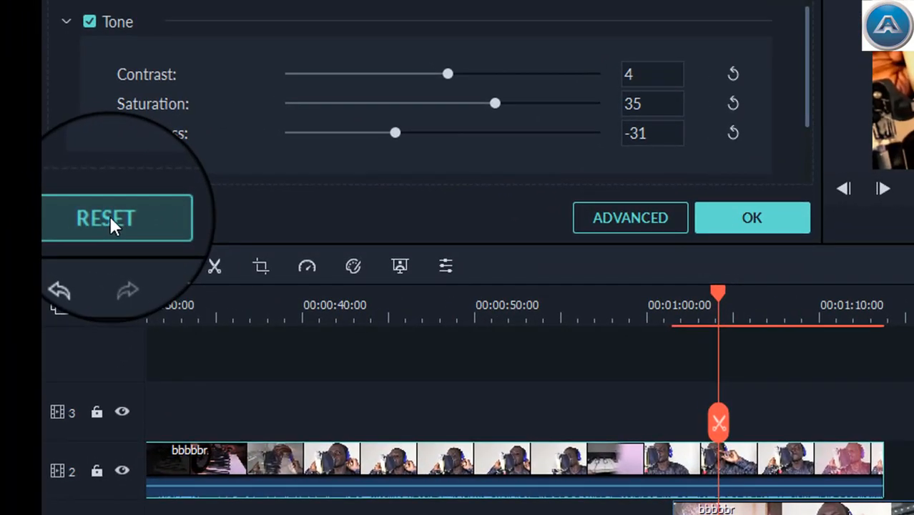
click(111, 216)
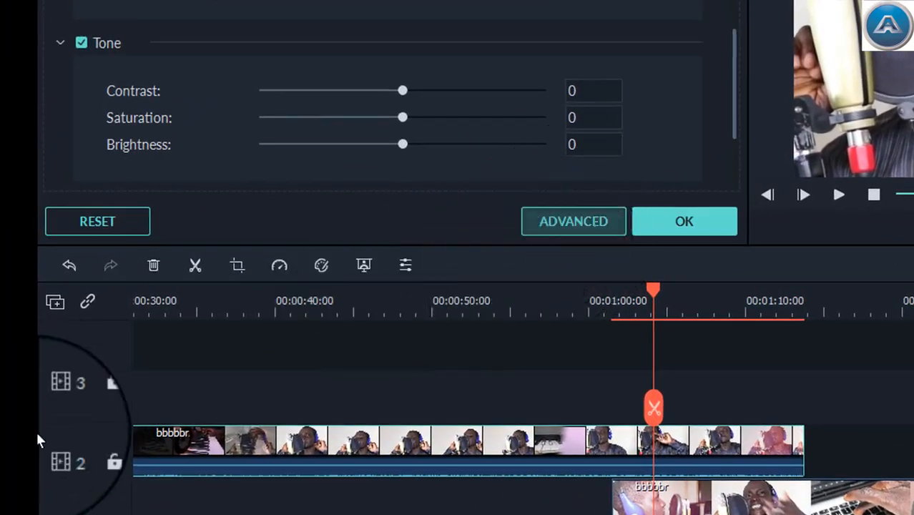
In Advanced Color Correction, preview the clip at 00:00:13 and set the Color Enhancement threshold to 60
click(608, 240)
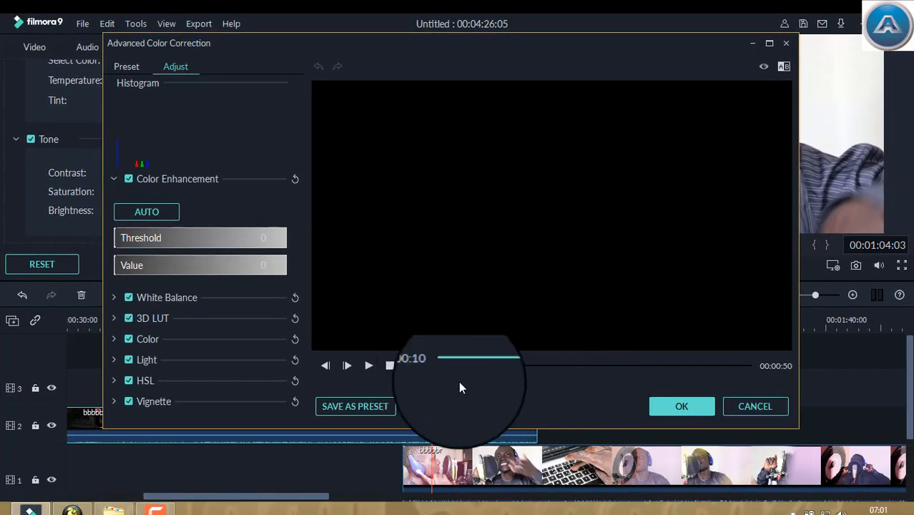
drag(509, 364, 535, 366)
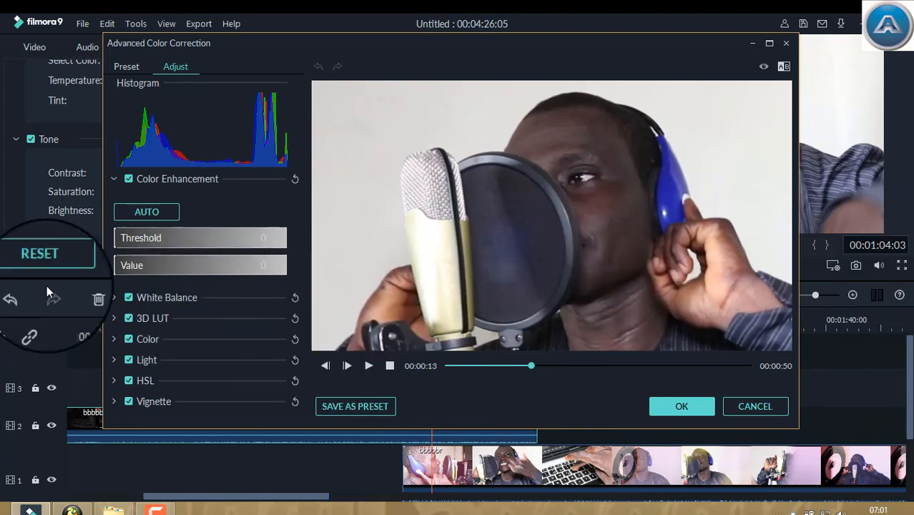
drag(128, 242, 85, 257)
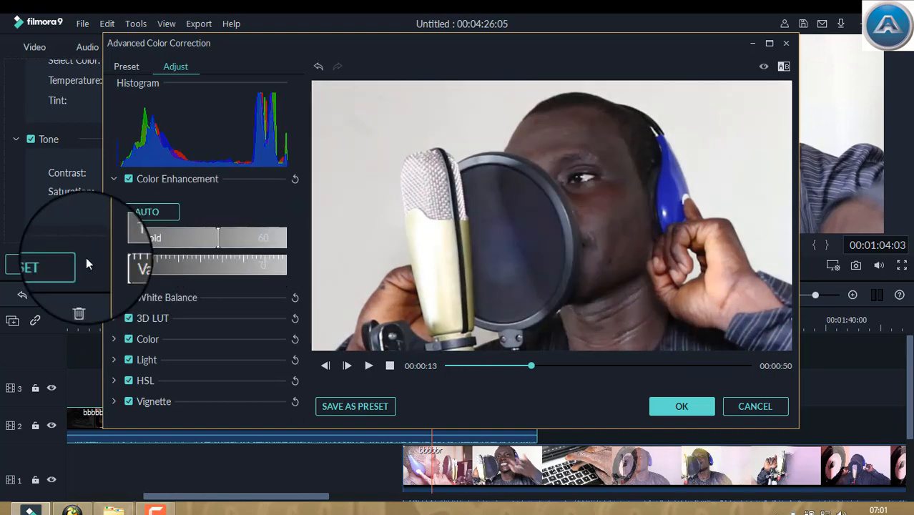
Try the Dark Film, B&W Film, Game of Thrones and Gravity 3D LUTs on the clip
click(119, 317)
click(181, 349)
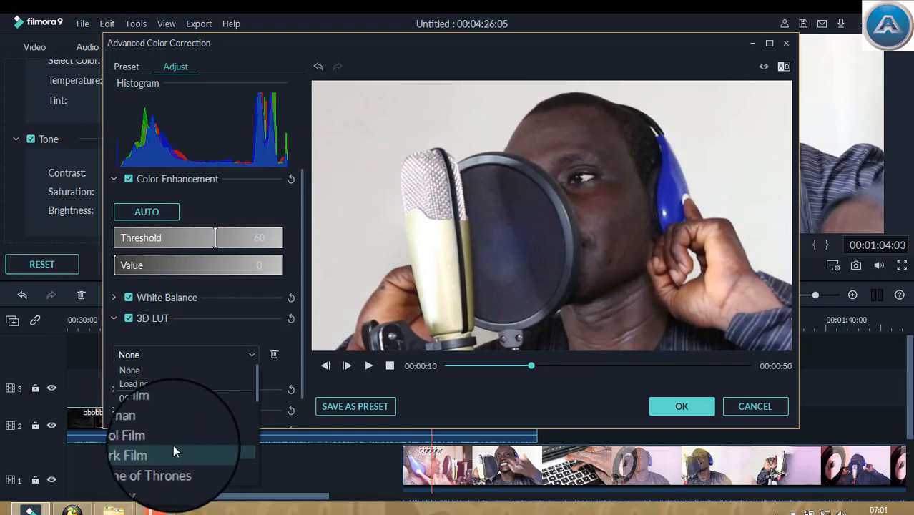
click(173, 447)
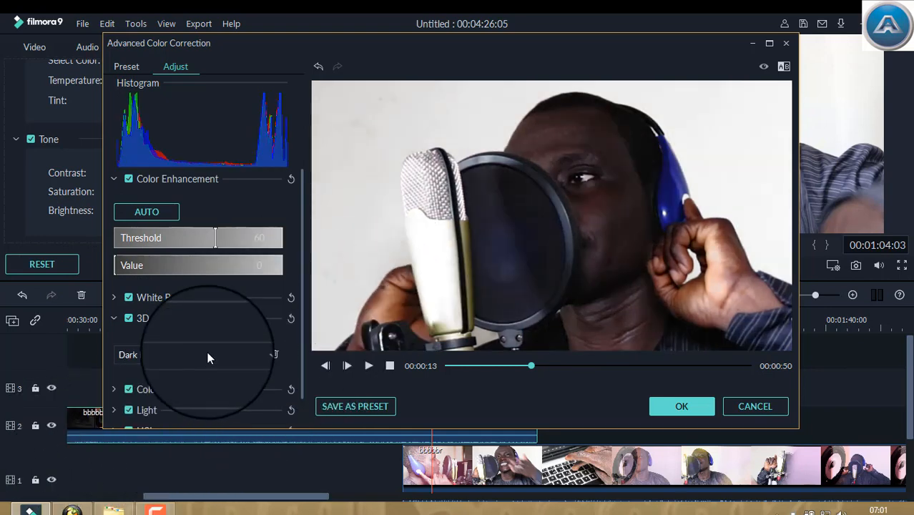
click(203, 357)
scroll(185, 459, up, 2)
scroll(180, 417, down, 3)
click(182, 412)
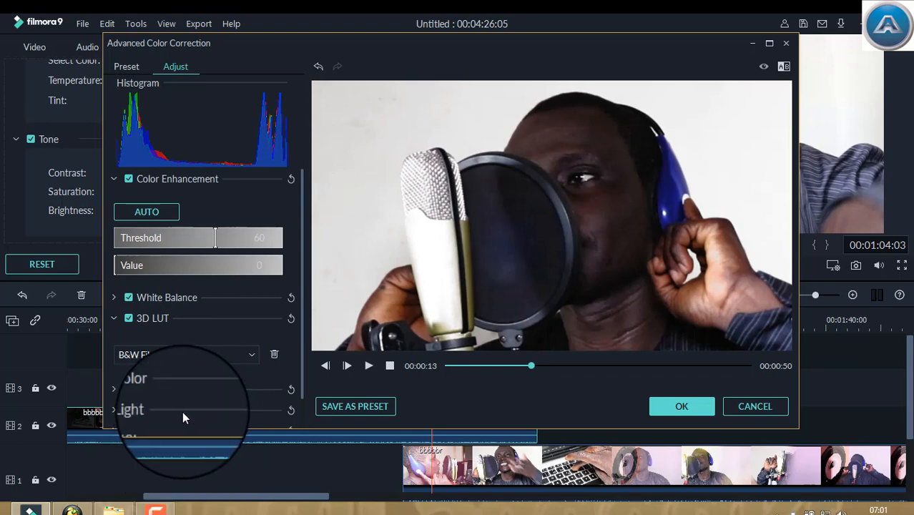
click(214, 353)
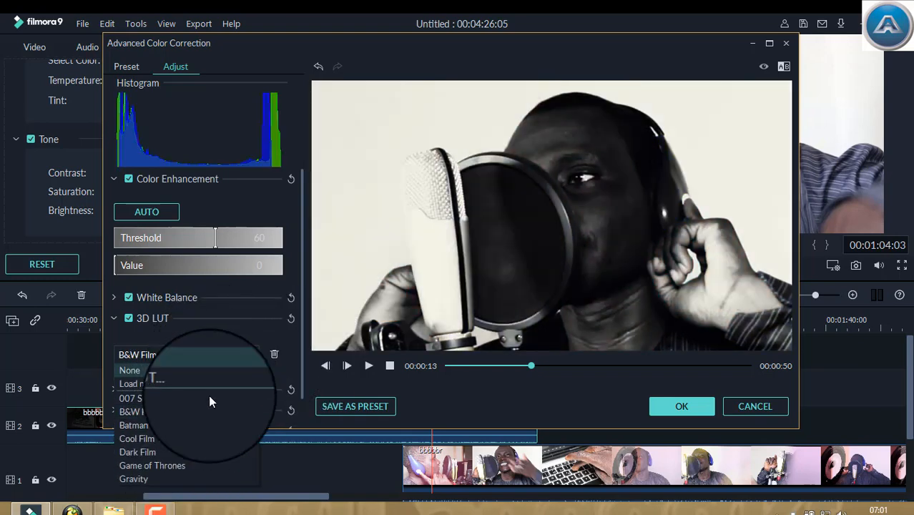
click(196, 467)
click(216, 358)
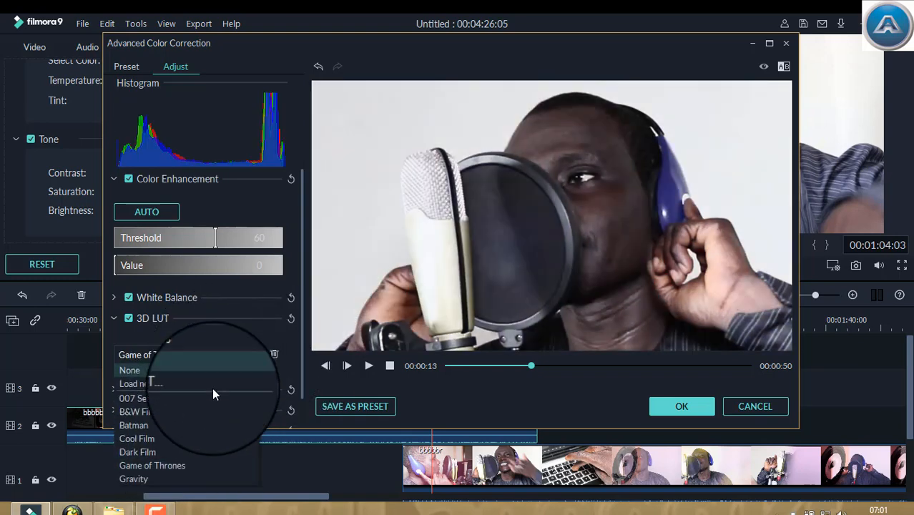
click(201, 478)
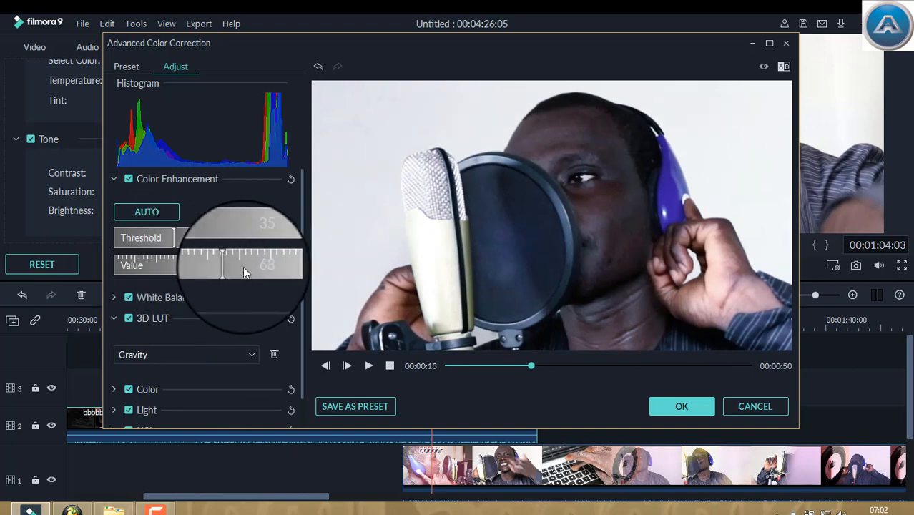
Set the Color Enhancement threshold to 35 and value to 36, and collapse the 3D LUT settings
drag(243, 266, 180, 266)
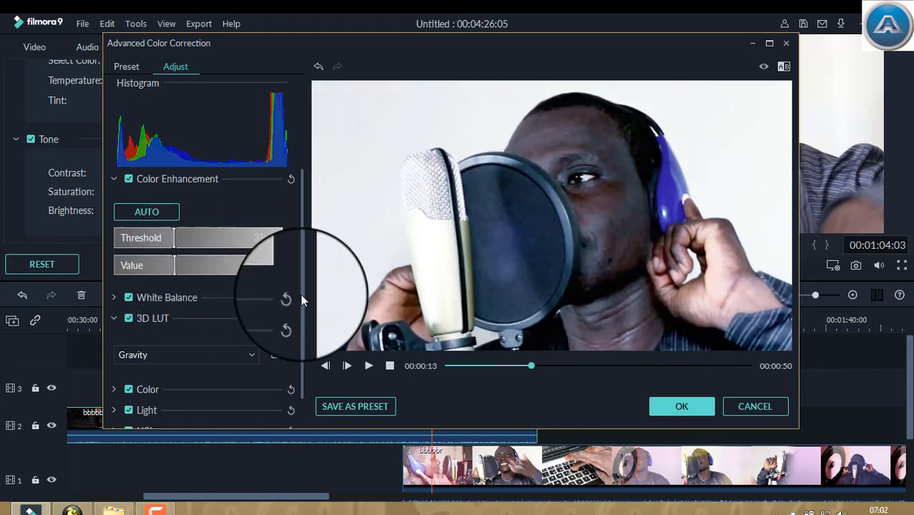
scroll(300, 294, down, 1)
click(113, 285)
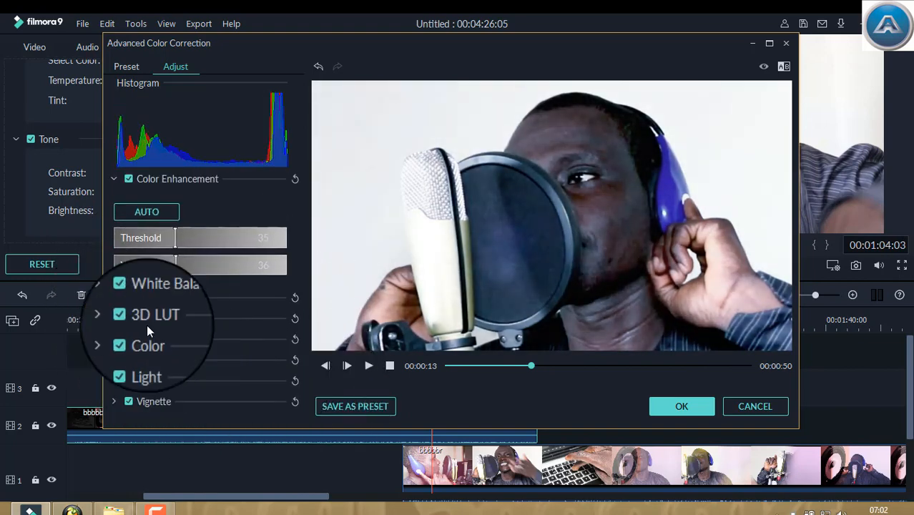
Try color exposure -20, brightness -26 and contrast 21, and cancel the advanced color correction
click(121, 382)
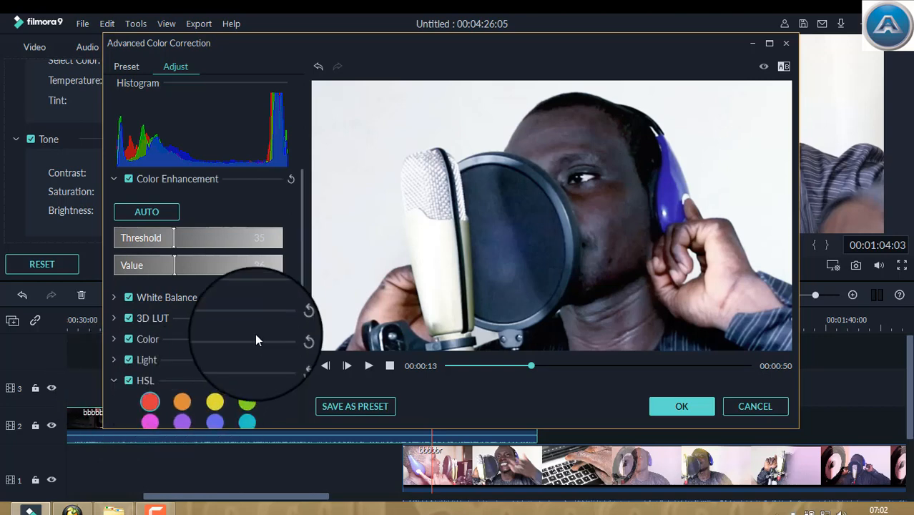
click(297, 339)
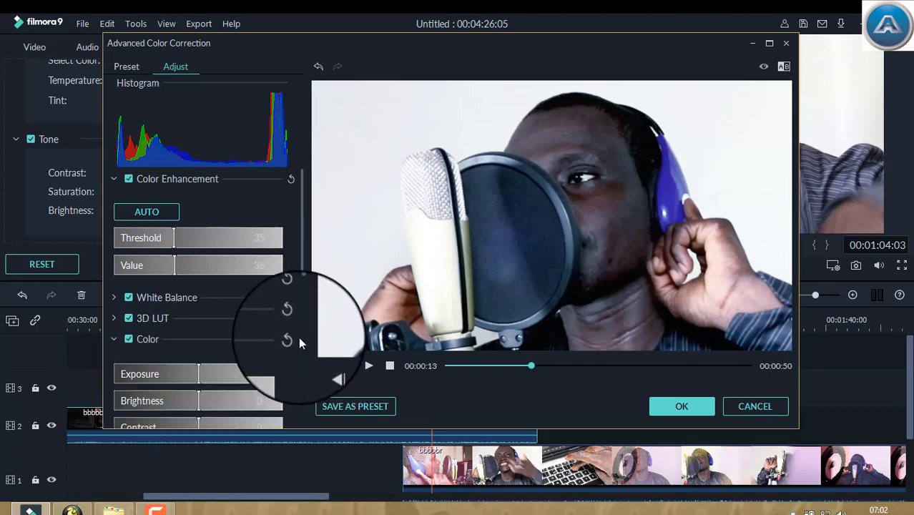
mouse_move(188, 373)
mouse_down()
mouse_move(171, 373)
mouse_move(223, 377)
mouse_move(218, 397)
mouse_move(201, 370)
mouse_move(183, 379)
mouse_up()
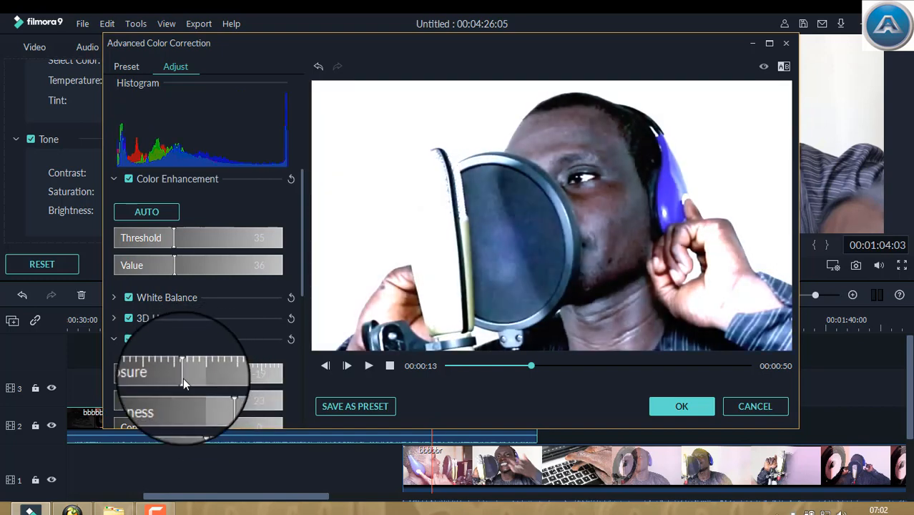
drag(213, 406, 176, 378)
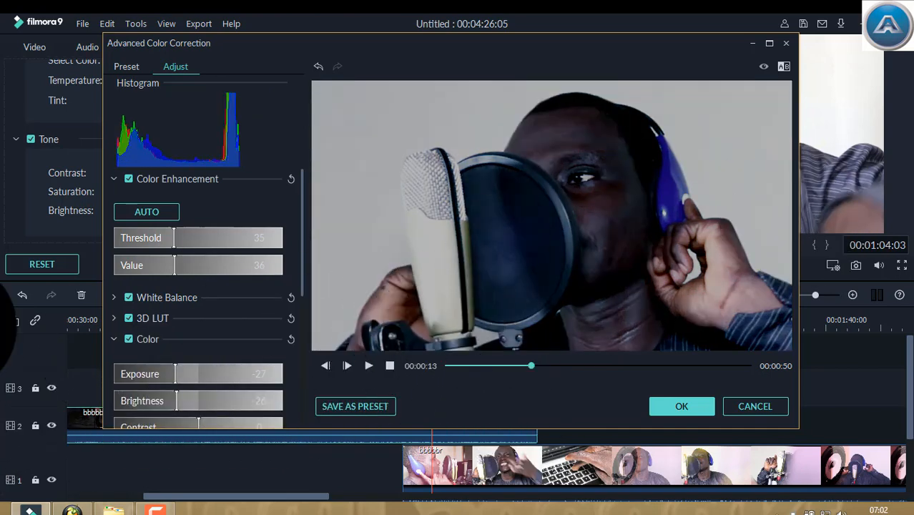
click(246, 365)
drag(246, 366, 181, 376)
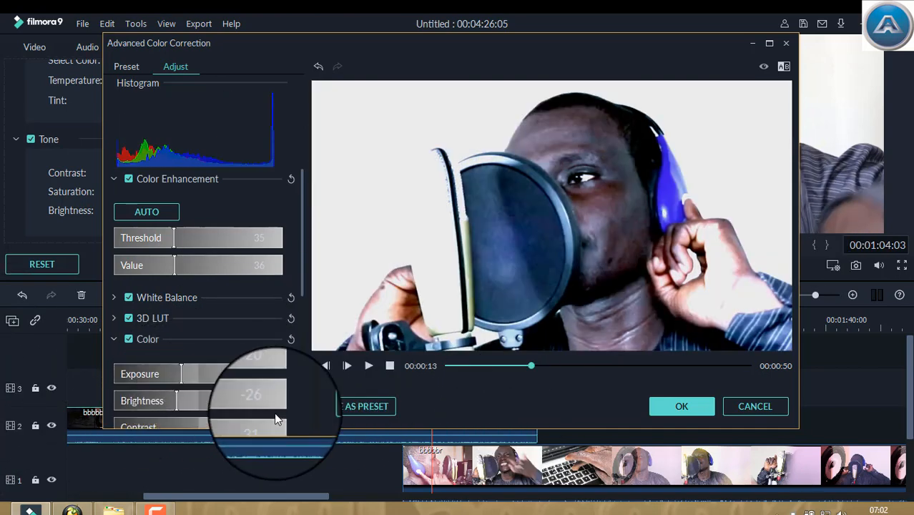
click(775, 410)
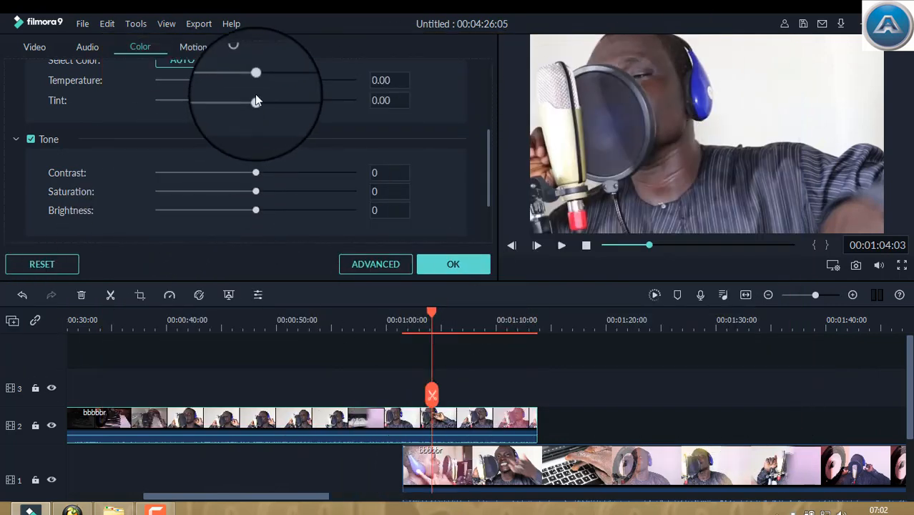
Set the clip's temperature to 4.10, tint to 10.78, tone contrast to 55, saturation to 11 and brightness to 61
drag(256, 73, 288, 74)
drag(256, 101, 227, 102)
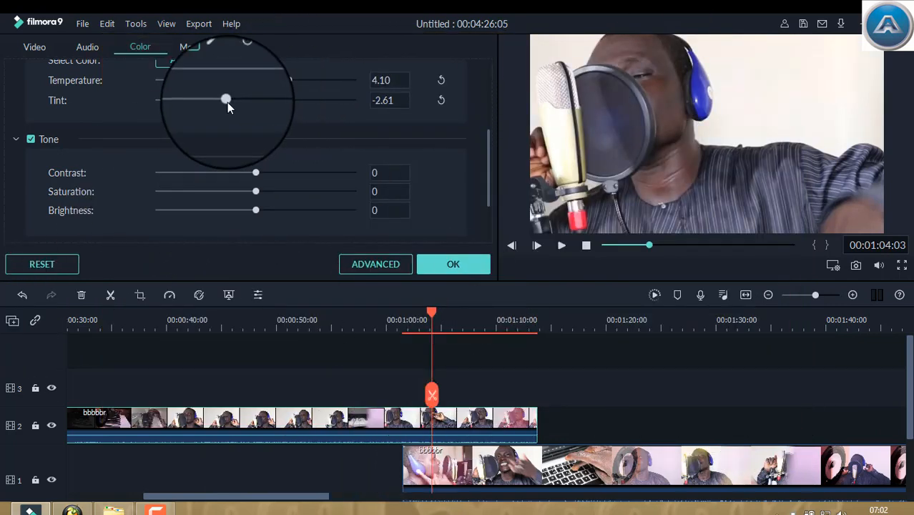
drag(256, 173, 310, 174)
drag(256, 211, 278, 202)
drag(204, 210, 322, 212)
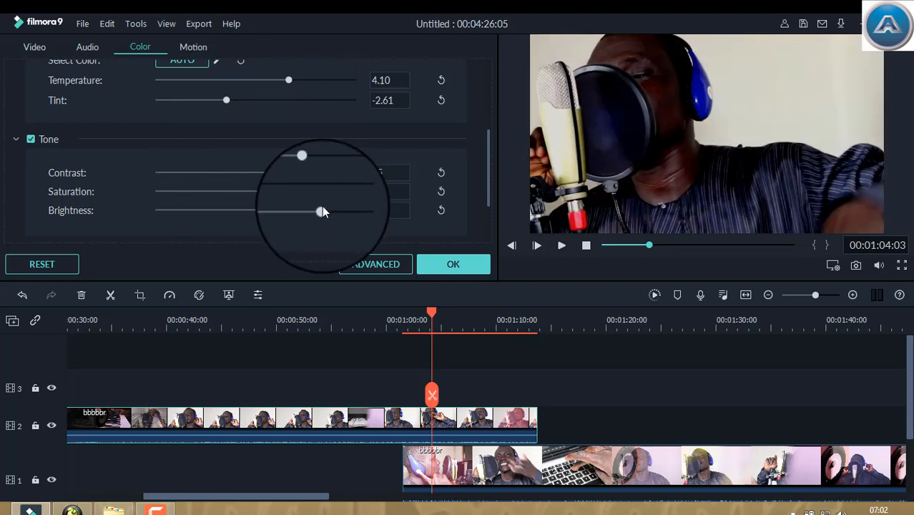
drag(277, 191, 266, 191)
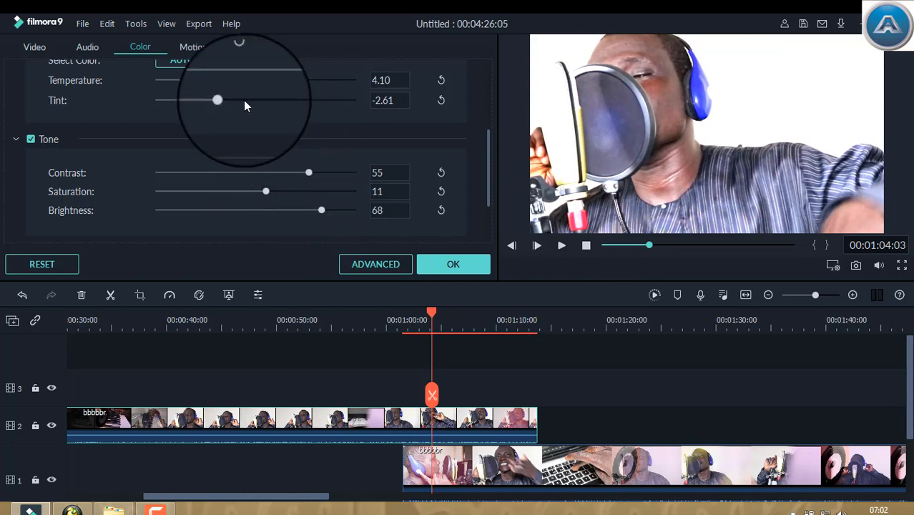
drag(245, 106, 302, 104)
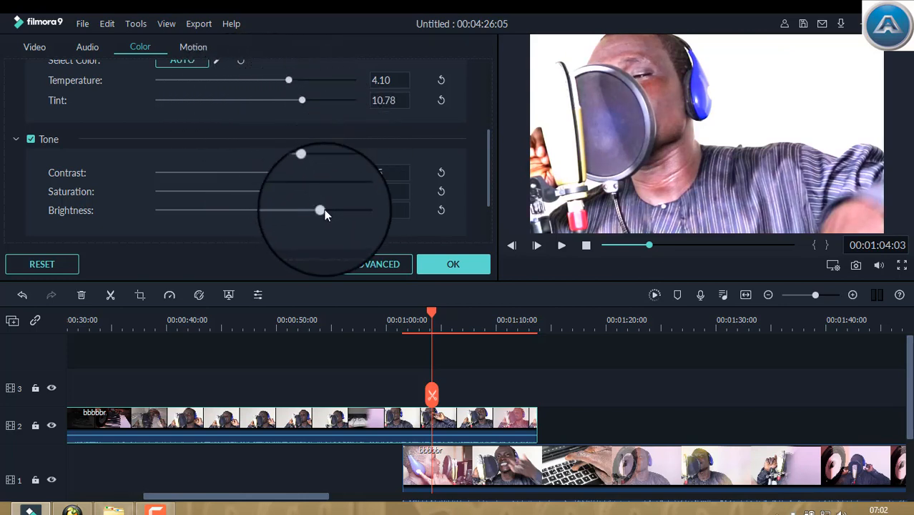
drag(322, 213, 312, 217)
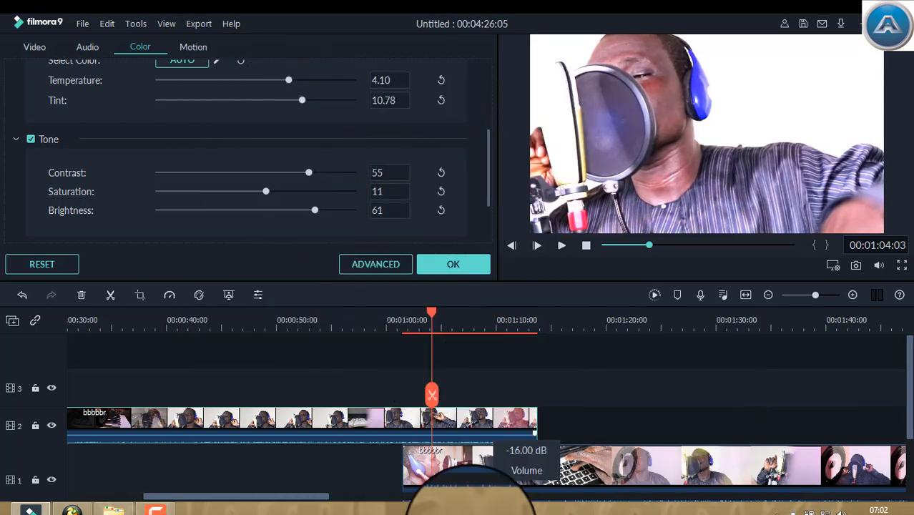
Copy the track 2 clip's color effect and paste it onto the bbbbbr clip on track 1, previewing at 00:01:29:08
right_click(439, 427)
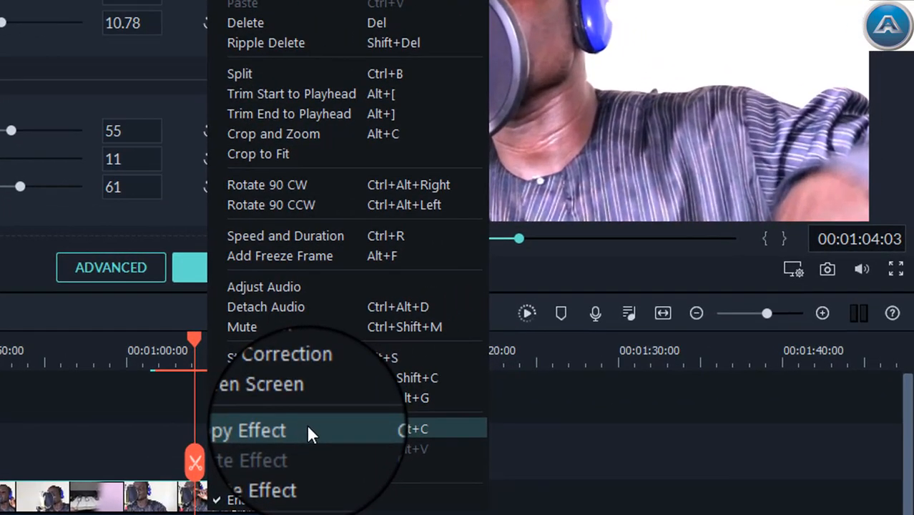
click(306, 428)
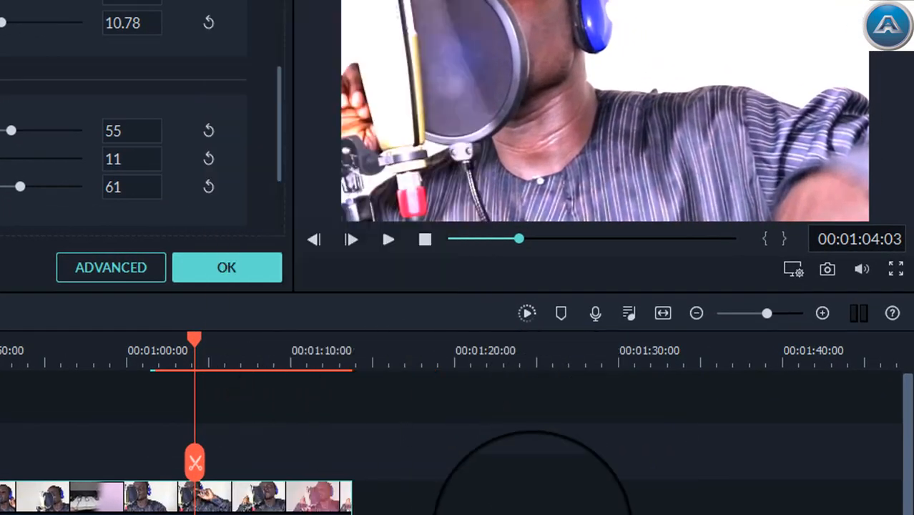
click(607, 355)
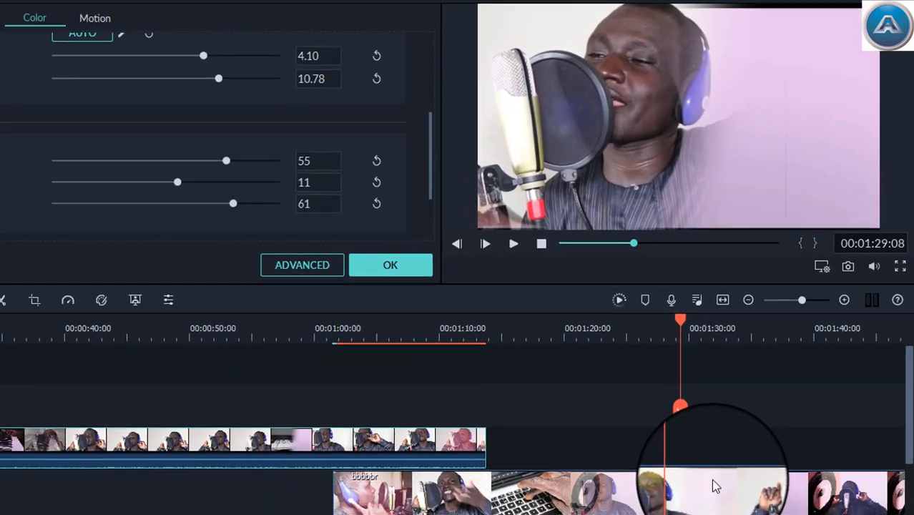
right_click(676, 514)
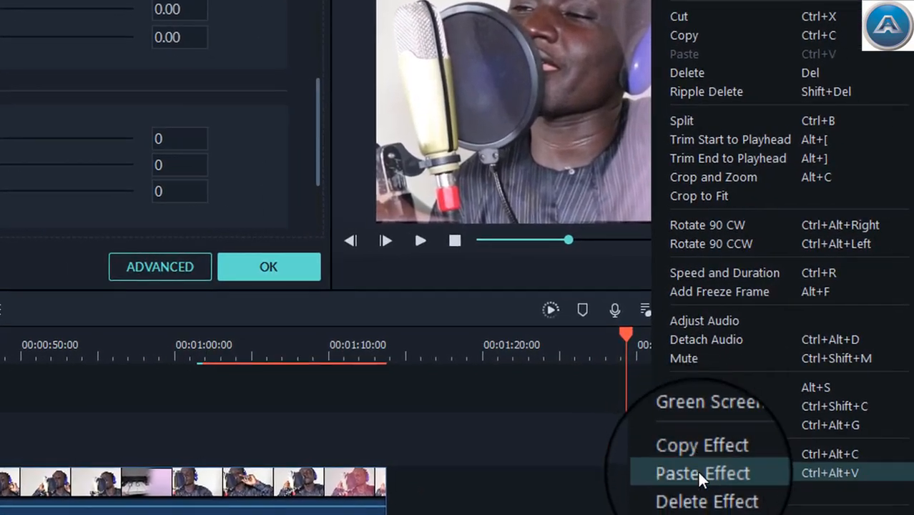
click(697, 472)
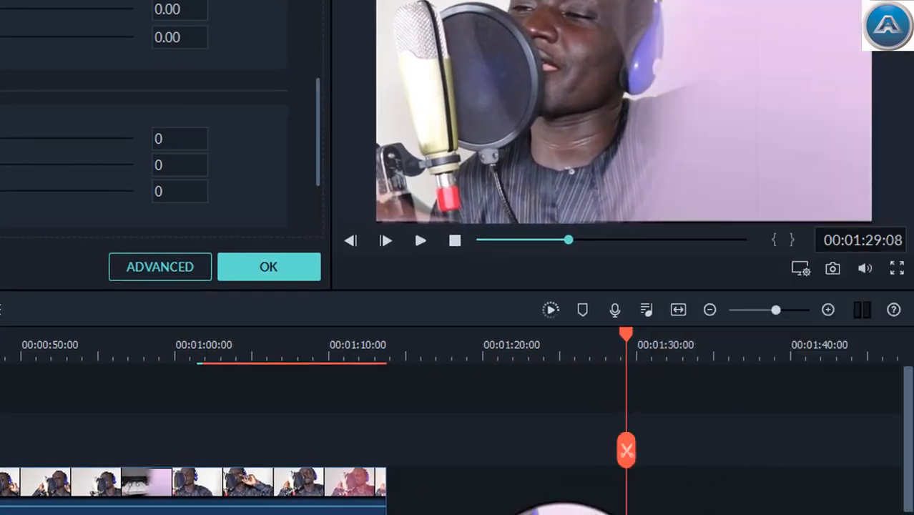
Check the track 2 footage at 00:01:00:02 and at 00:00:57:15 with the playhead
click(177, 334)
key(ctrl+plus)
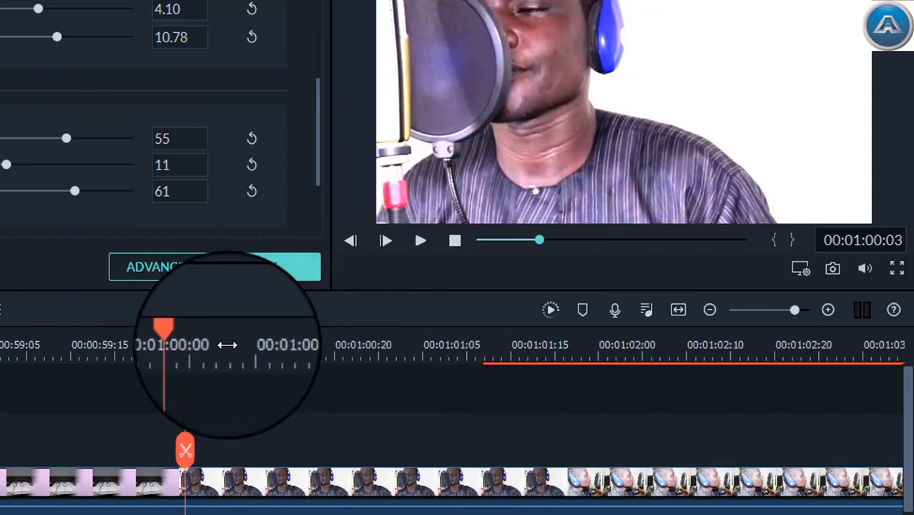
click(176, 341)
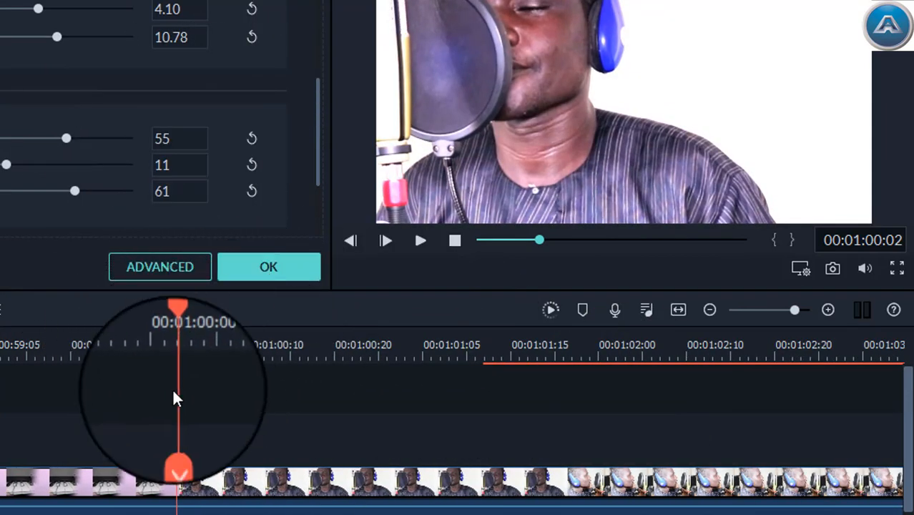
drag(176, 336, 0, 337)
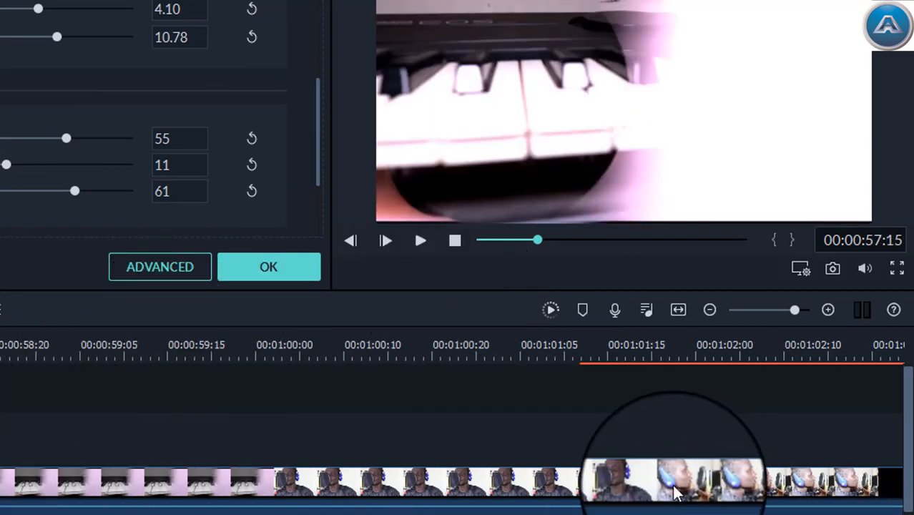
Move the track 2 bbbbbr clip up to track 3, slightly earlier, and place the playhead at 00:01:00:03
drag(675, 491, 312, 502)
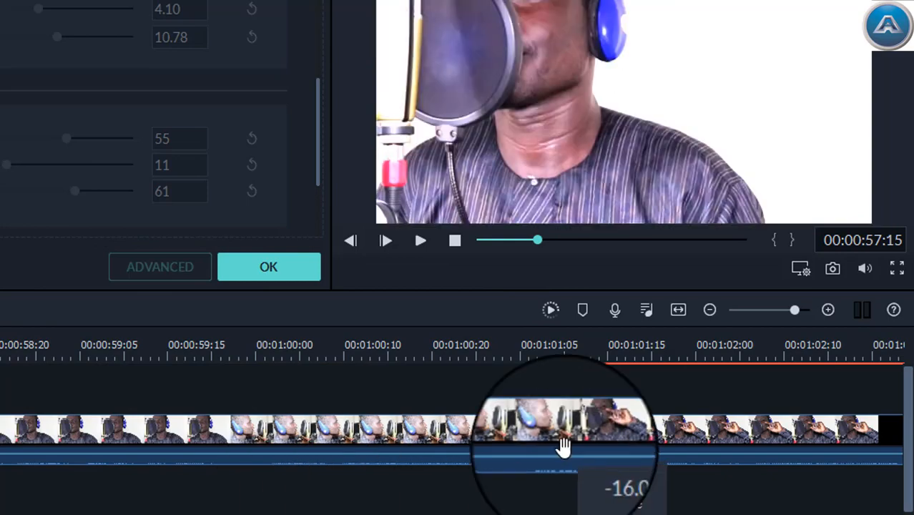
drag(563, 444, 498, 459)
mouse_move(165, 451)
mouse_down()
mouse_move(165, 459)
mouse_move(162, 435)
mouse_up()
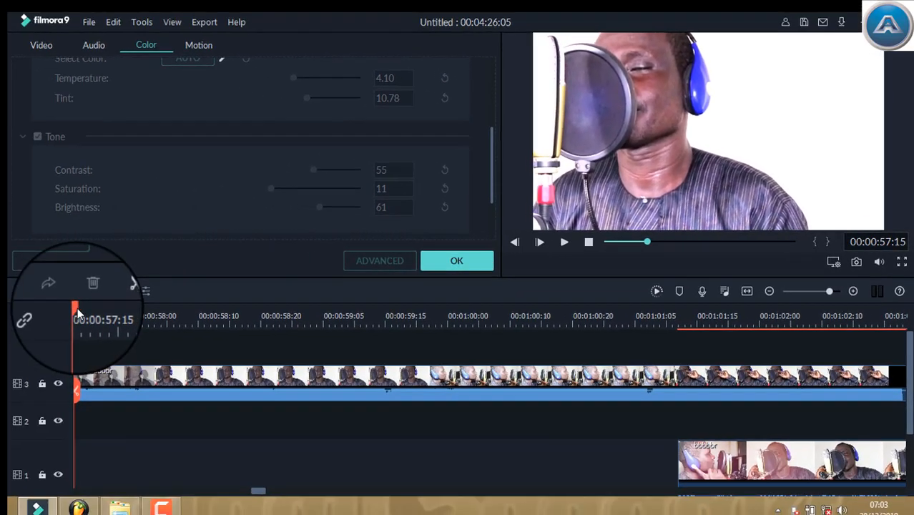
drag(77, 310, 469, 345)
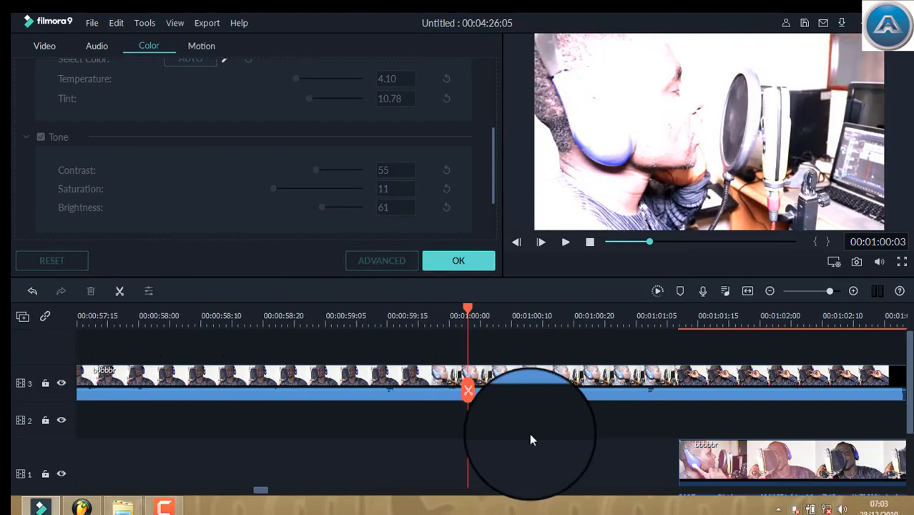
Split the bbbbbr clip on track 3 at 00:01:00:03, move the playhead to 00:00:59:18 and close the color settings
click(119, 291)
click(456, 446)
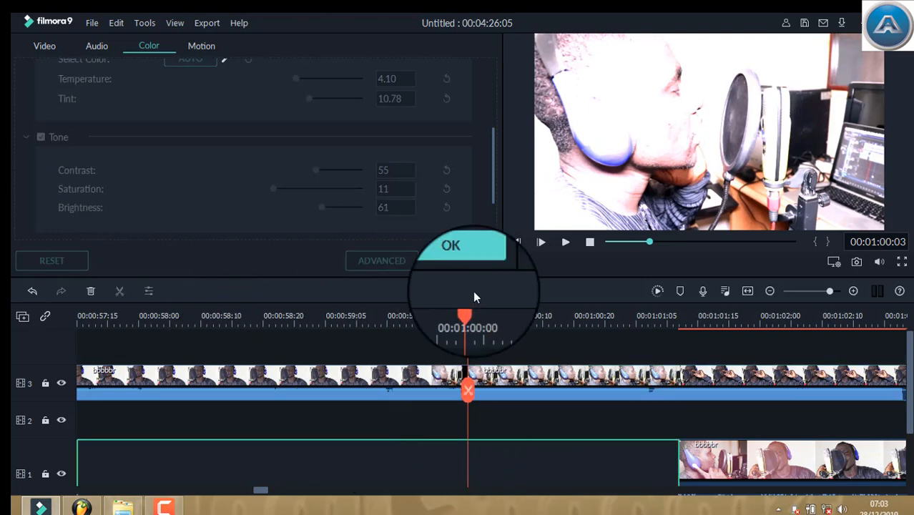
drag(462, 305, 406, 307)
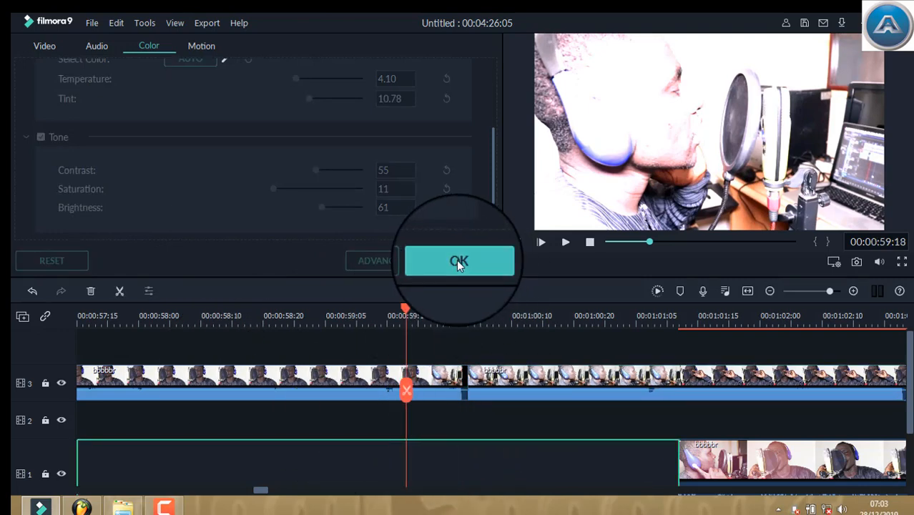
click(458, 262)
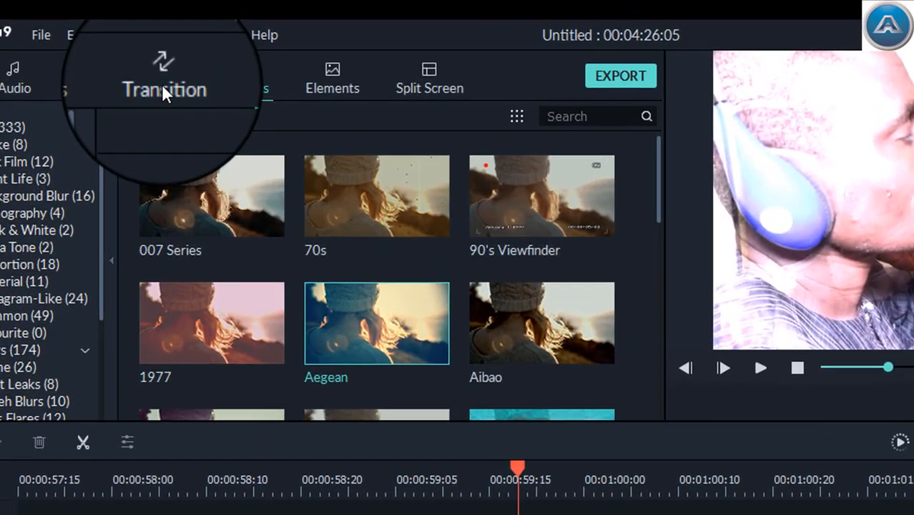
Add the Blurry Cross 1 transition at the new cut on track 3 and preview it up to 00:01:02:00
click(162, 85)
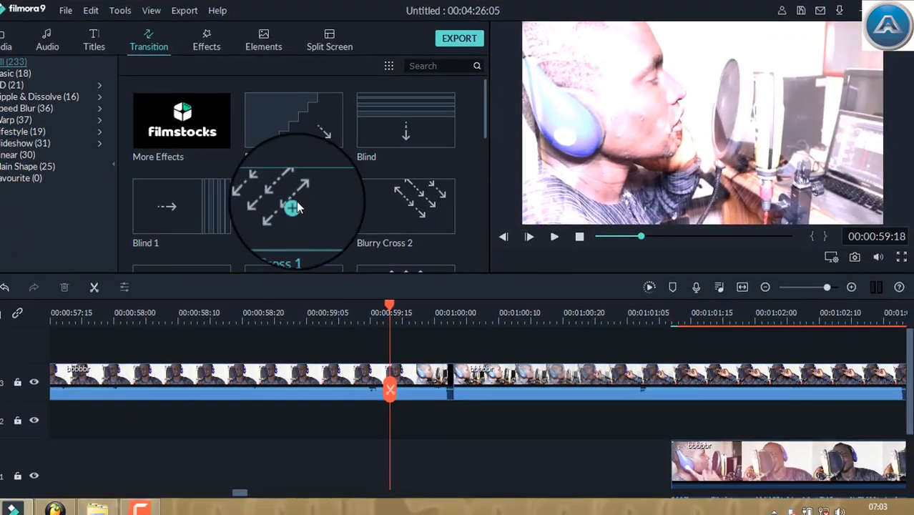
drag(295, 202, 453, 386)
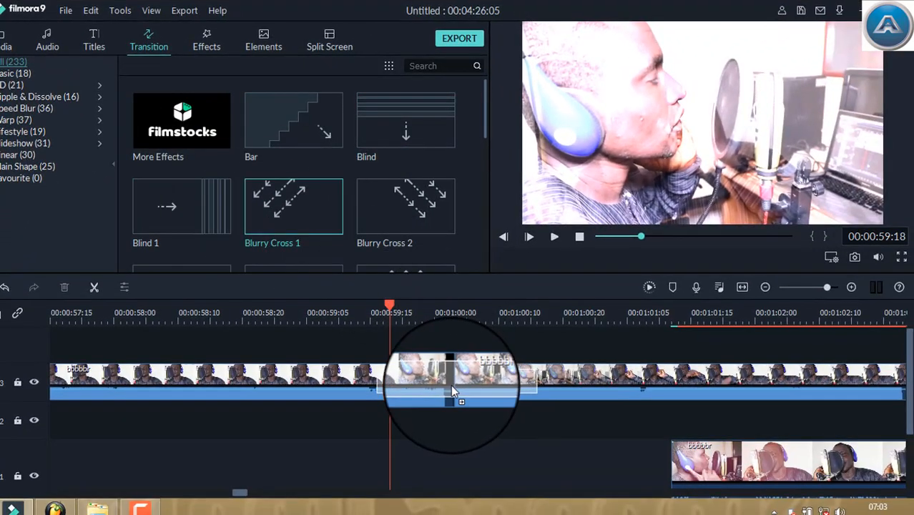
click(555, 236)
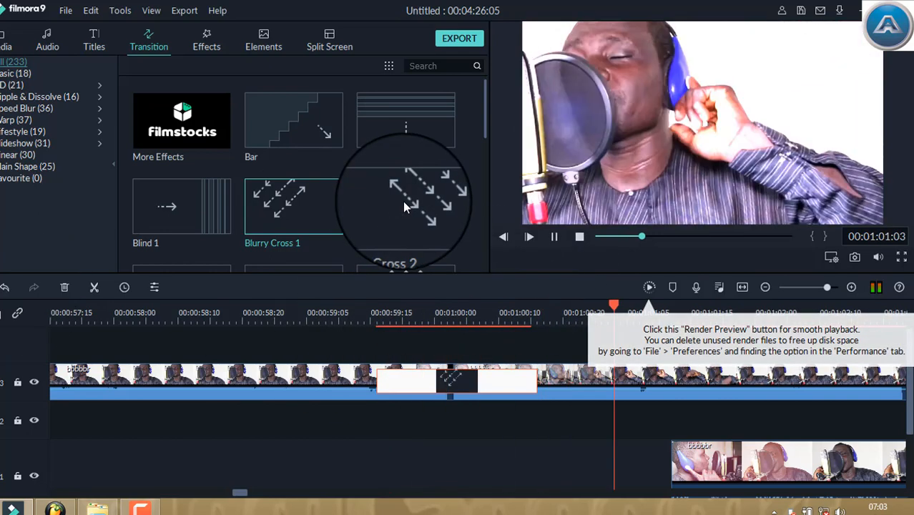
click(556, 241)
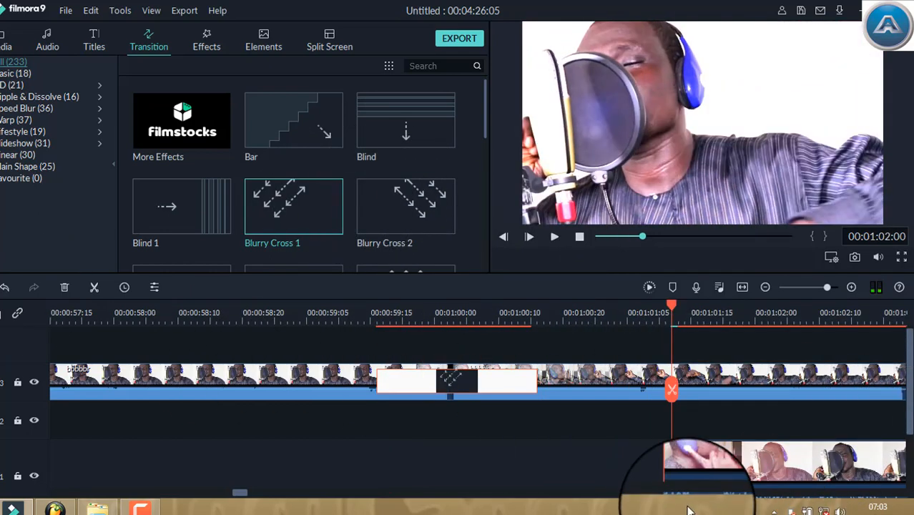
Move the track 1 bbbbbr clip up to track 3, directly after the end of the split clip
drag(690, 462, 909, 468)
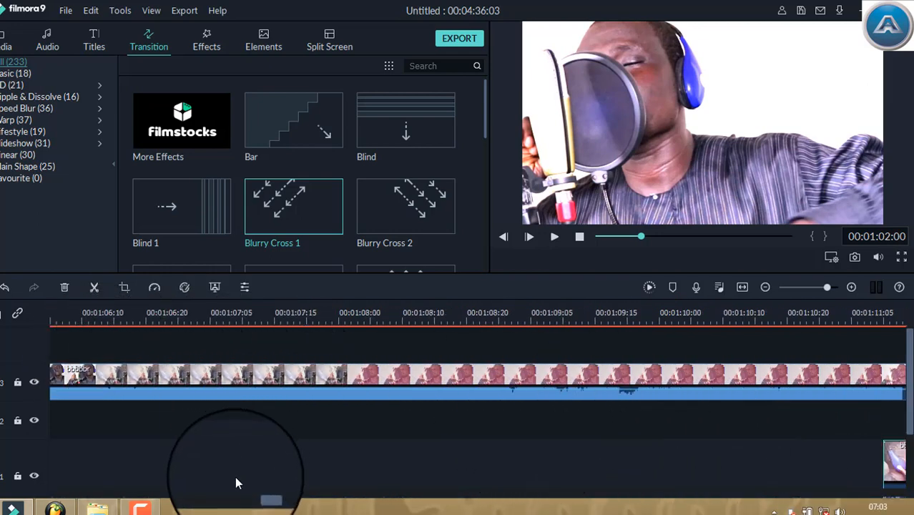
drag(264, 493, 214, 492)
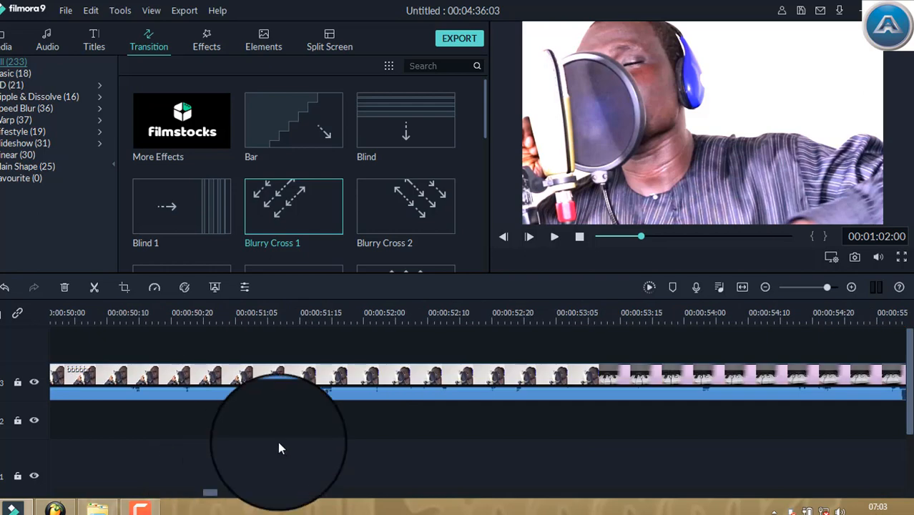
click(812, 288)
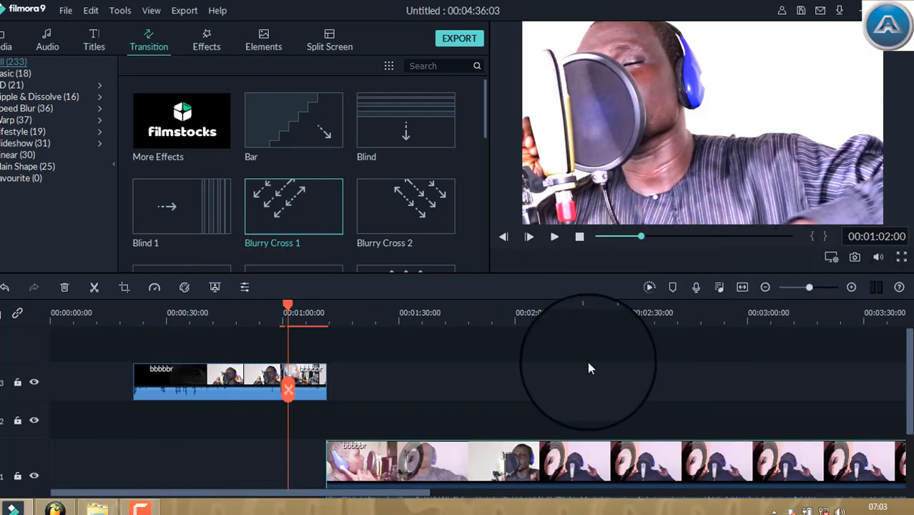
drag(356, 440, 369, 388)
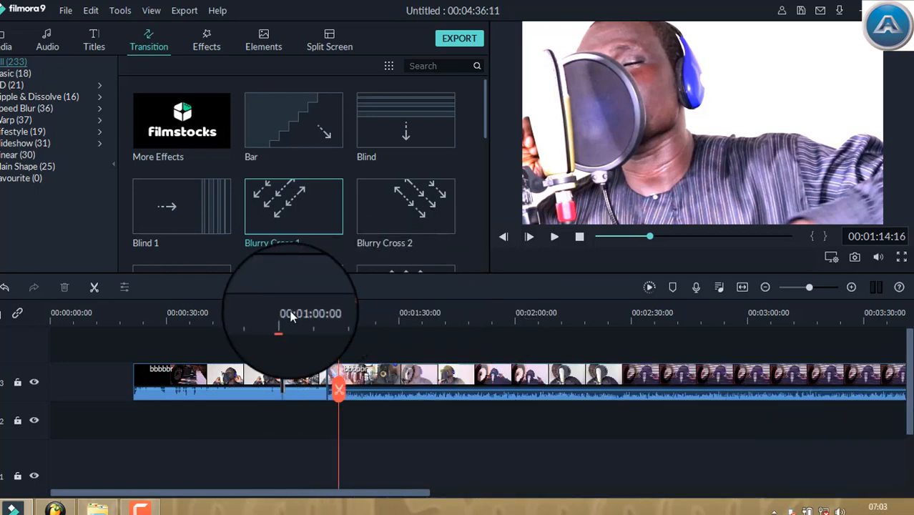
Add the Linear 23 transition between the last two bbbbbr clips on track 3 and preview it from 00:01:08:02
mouse_move(328, 315)
mouse_down()
mouse_move(311, 316)
mouse_move(349, 325)
mouse_move(317, 317)
mouse_up()
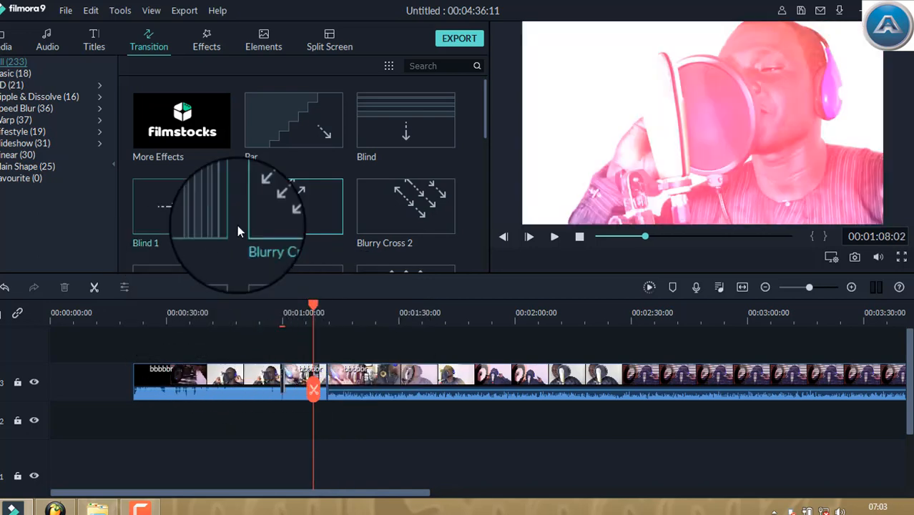
scroll(337, 163, down, 6)
scroll(338, 163, down, 15)
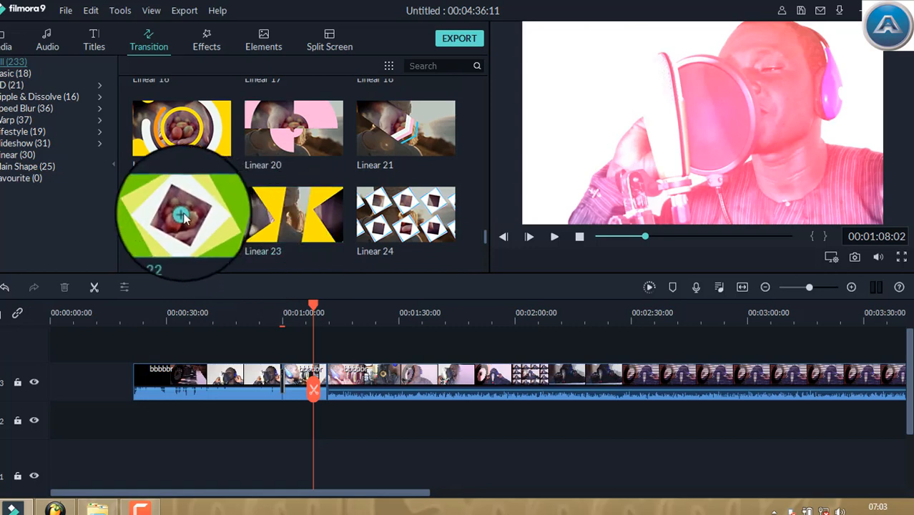
drag(181, 215, 322, 392)
drag(291, 219, 327, 387)
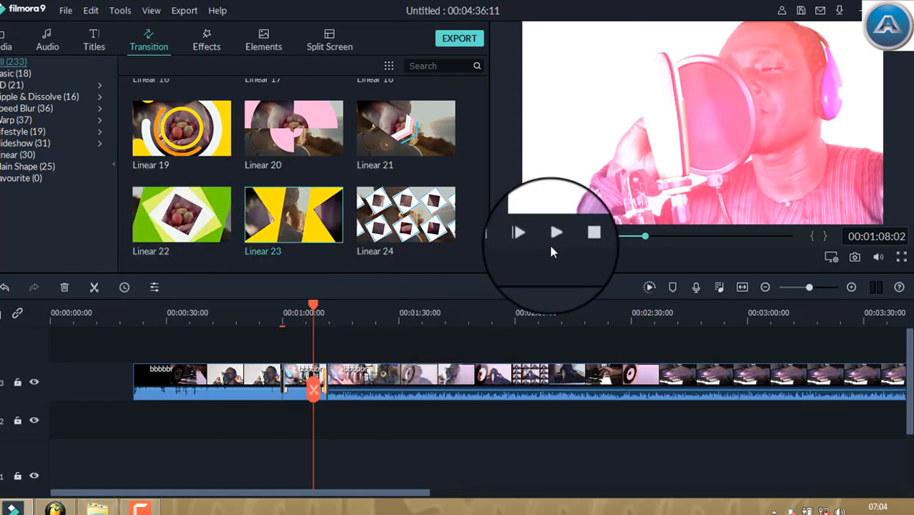
key(space)
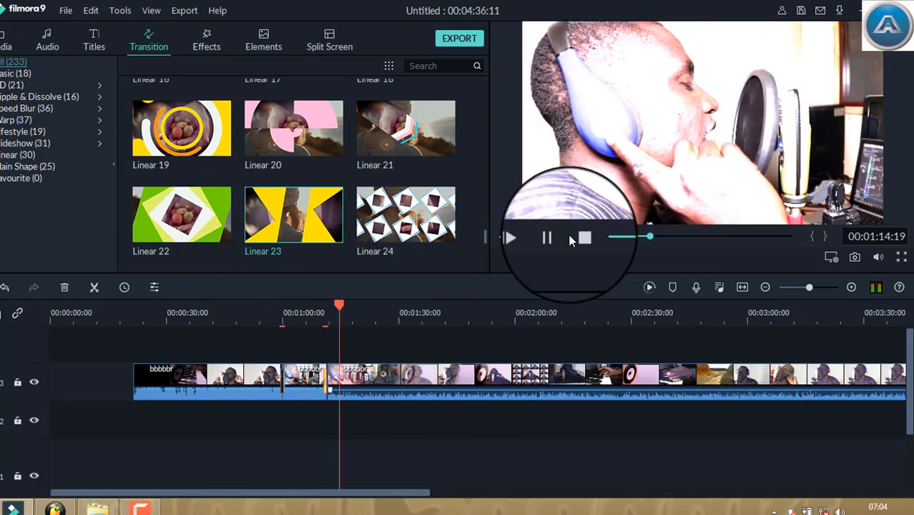
click(554, 237)
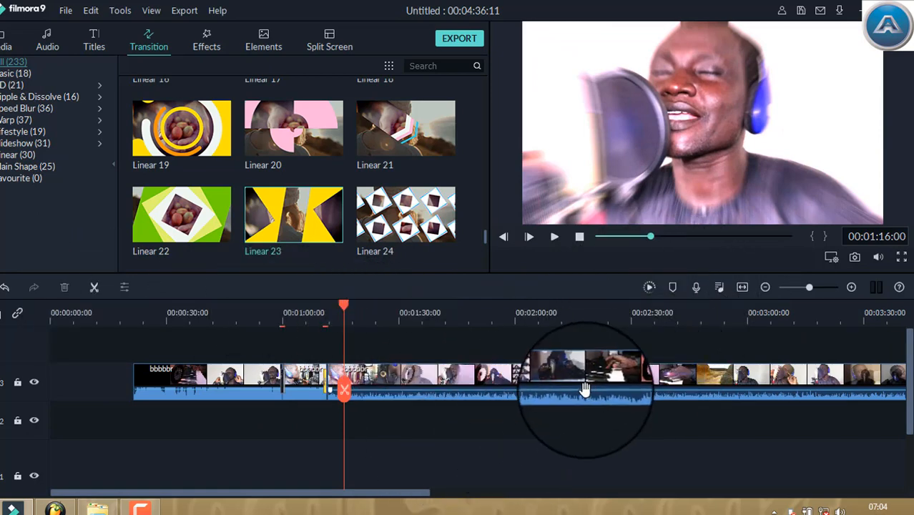
Render the timeline preview, play the edit from 00:00:25:10 and stop playback
click(649, 289)
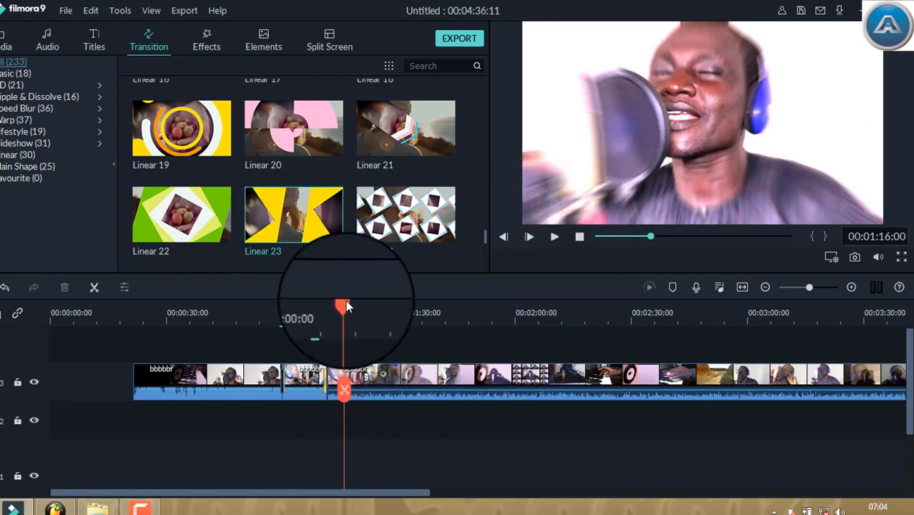
click(147, 318)
click(579, 238)
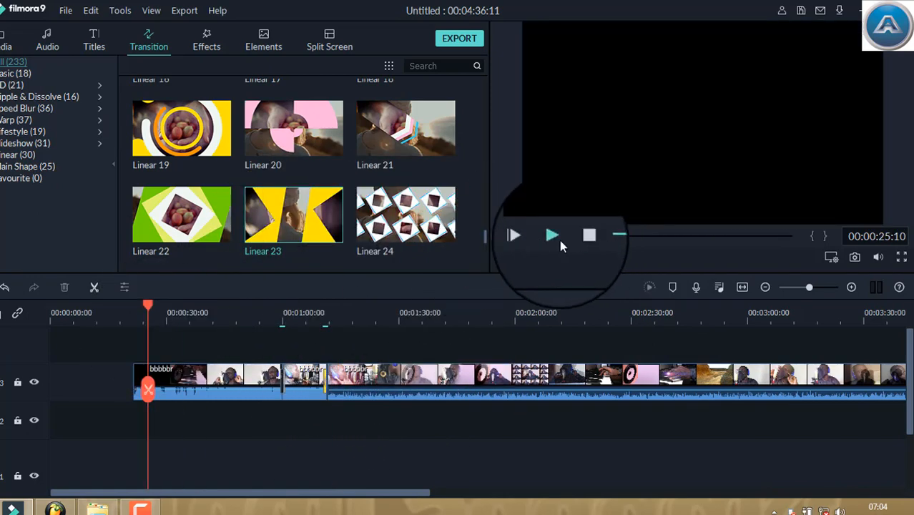
click(557, 239)
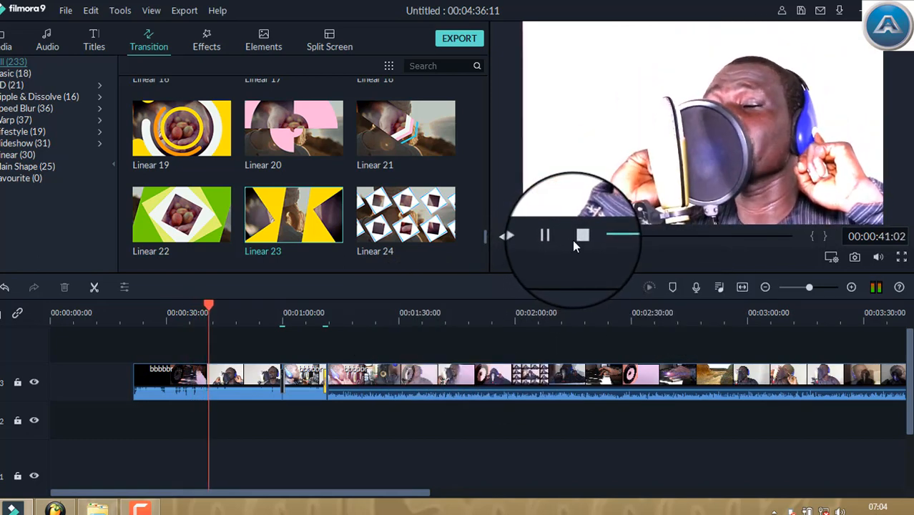
click(580, 238)
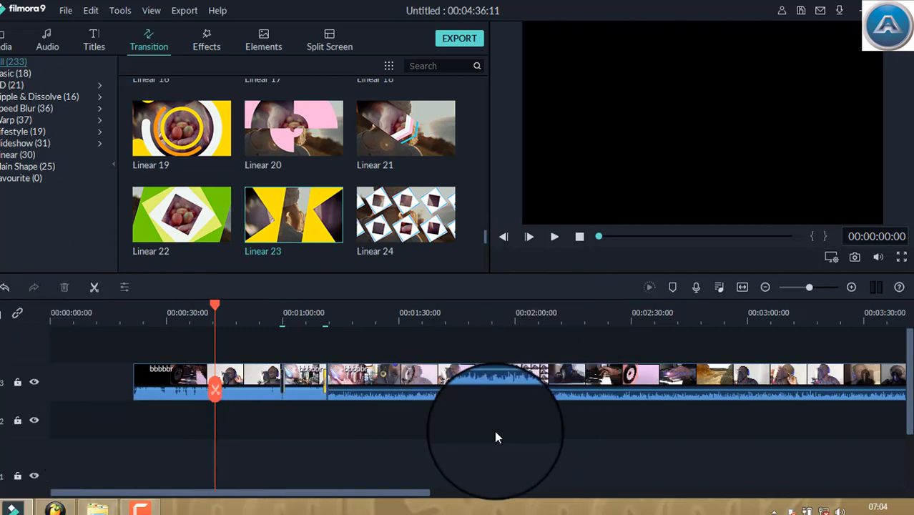
click(791, 287)
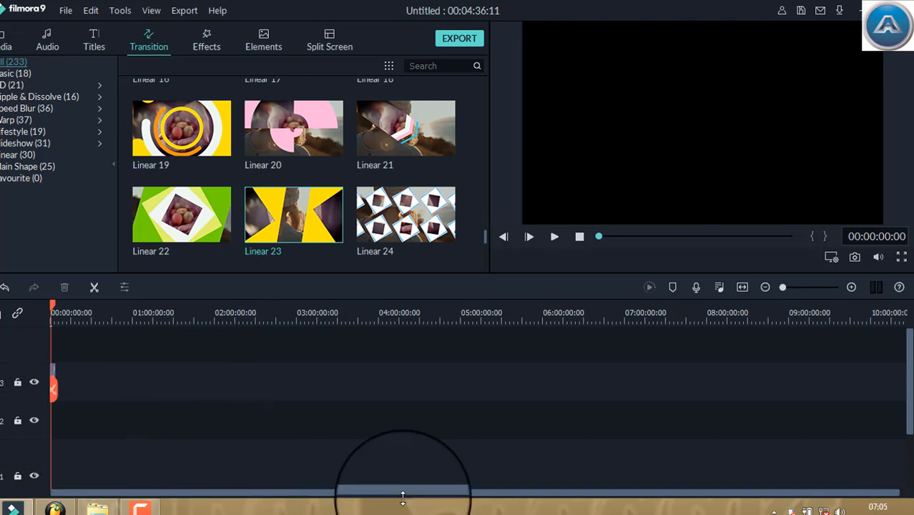
mouse_move(901, 497)
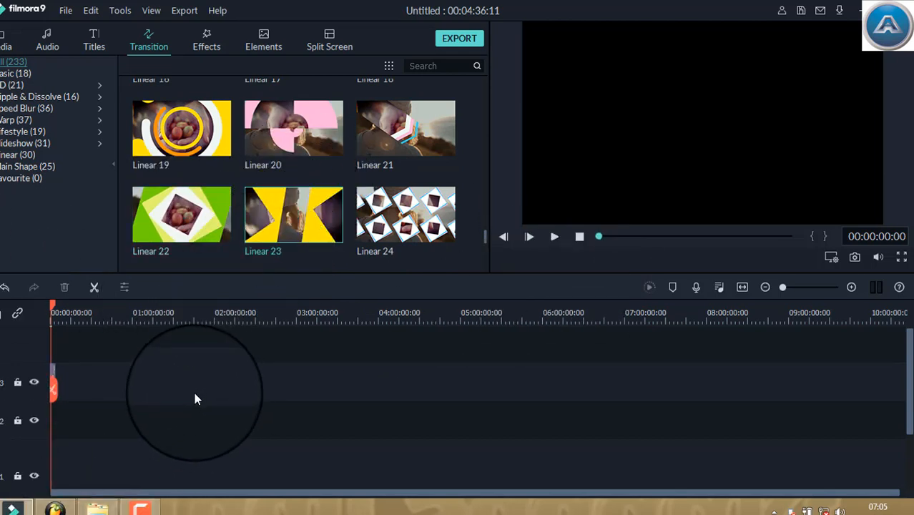
mouse_move(97, 508)
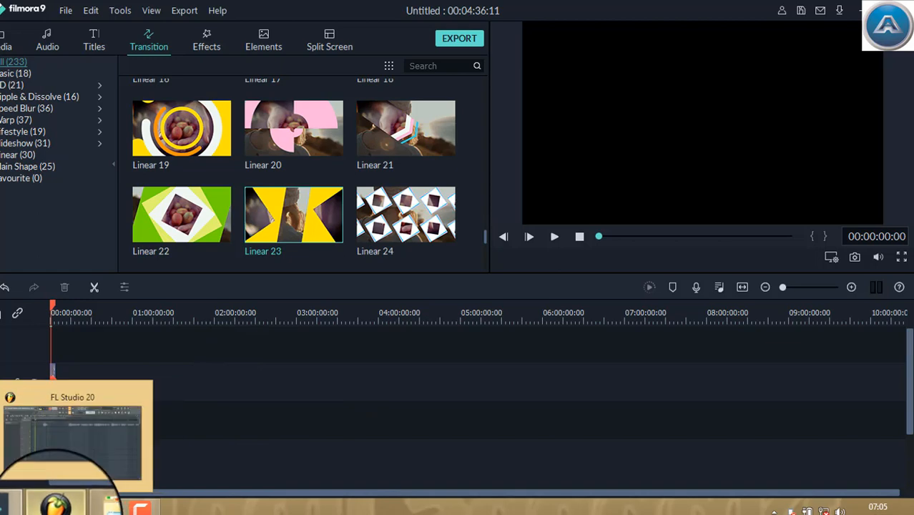